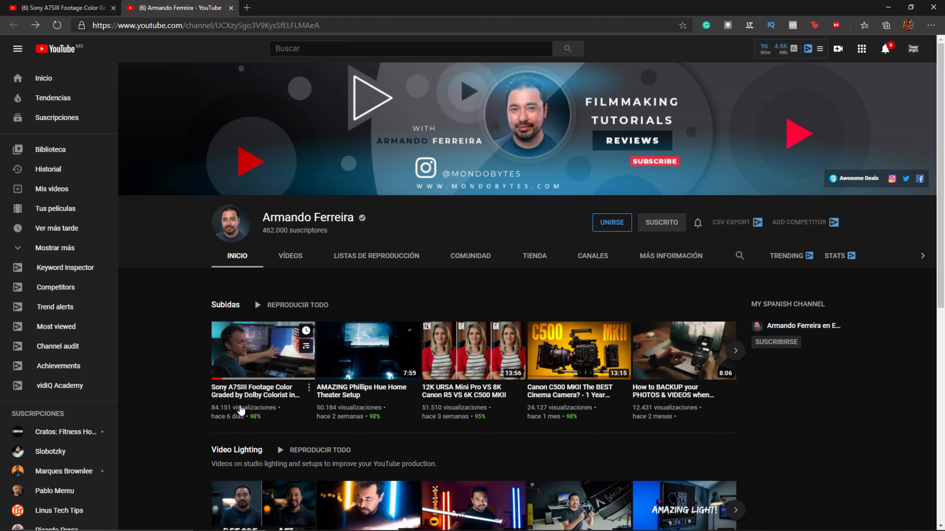
Step: Switch to the Sony A7SIII footage color grading video and mute its playback
click(77, 7)
click(265, 292)
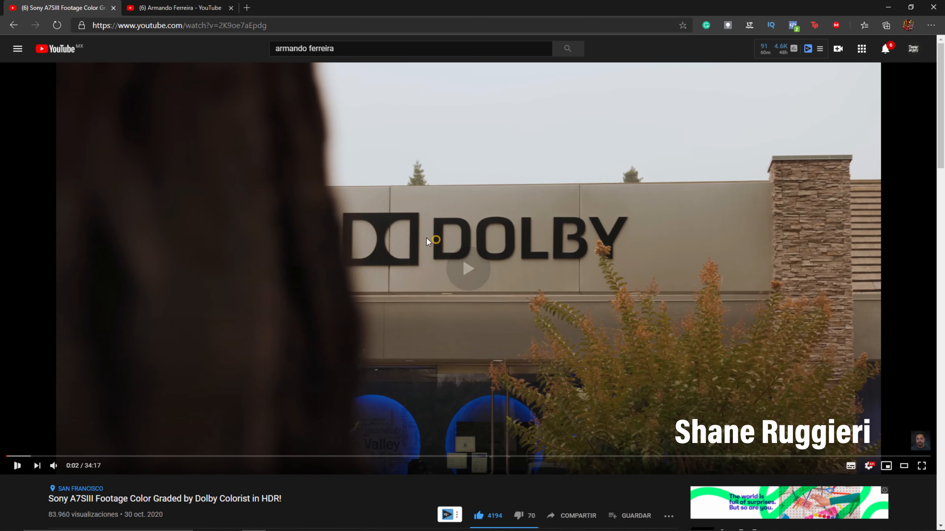
click(56, 464)
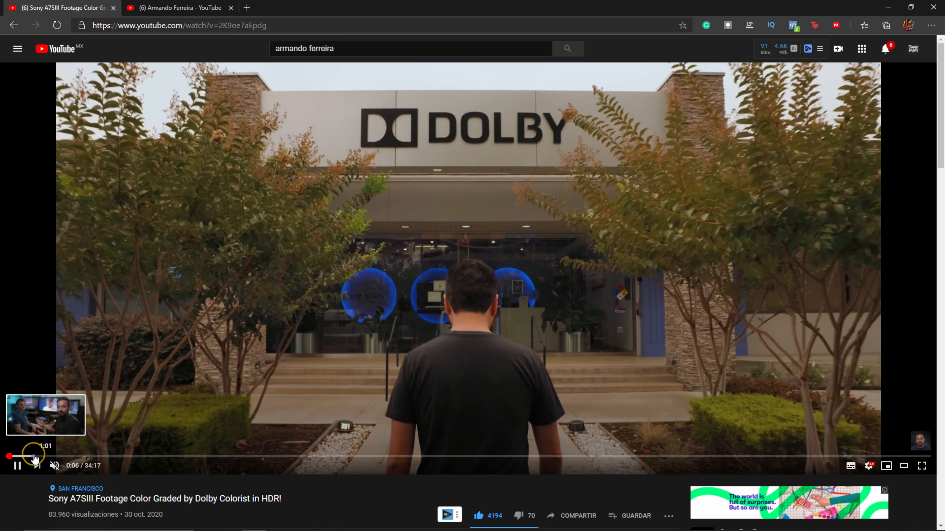
Step: Jump to the node graph shown at about 7:20 in the video, pause it, and view it full screen
click(33, 456)
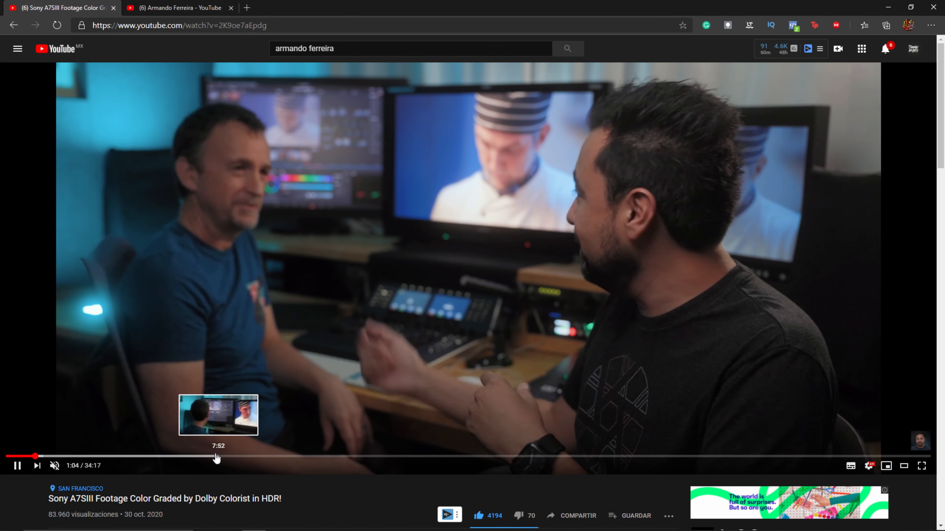
click(209, 456)
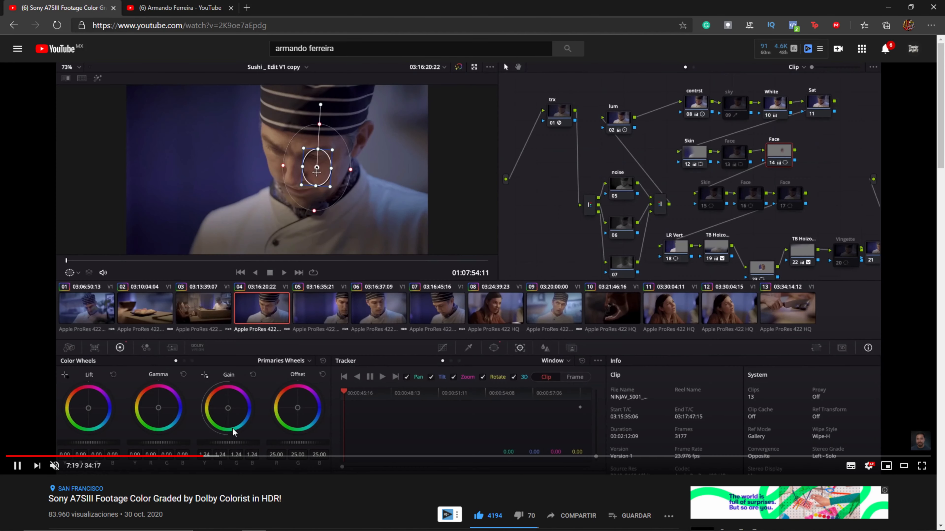
click(184, 377)
click(921, 466)
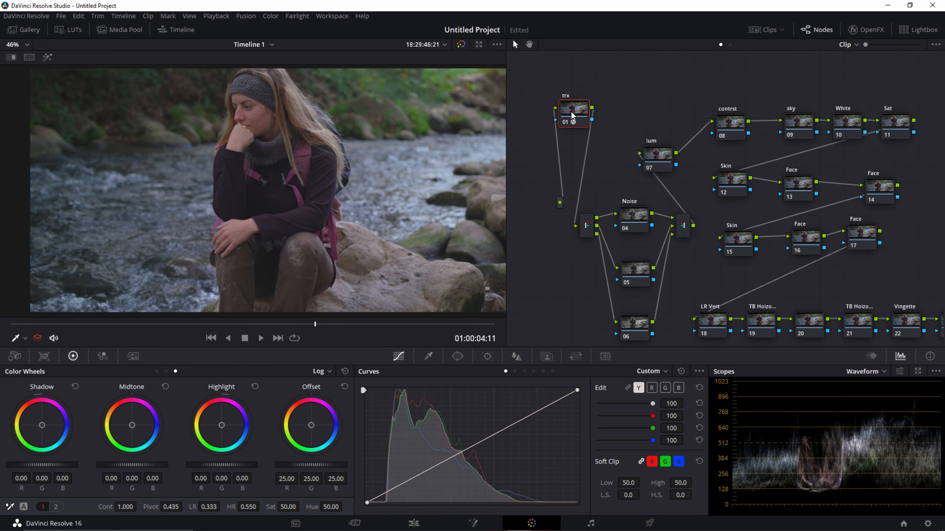
Step: In DaVinci Resolve, tidy the node graph by repositioning trx and spacing parallel nodes 04, 05 and 06 evenly and closer together
mouse_move(569, 115)
mouse_down()
mouse_move(582, 128)
mouse_move(585, 108)
mouse_up()
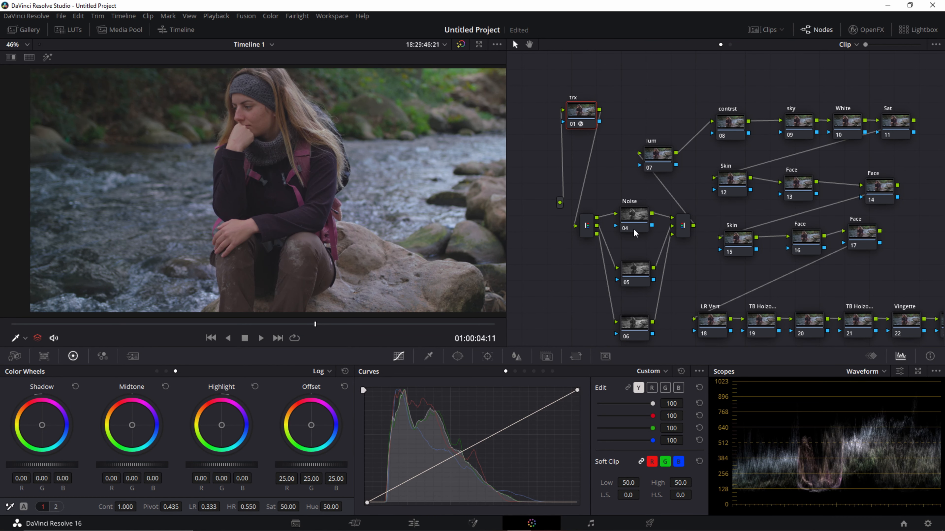
drag(640, 241, 637, 227)
drag(590, 185, 679, 335)
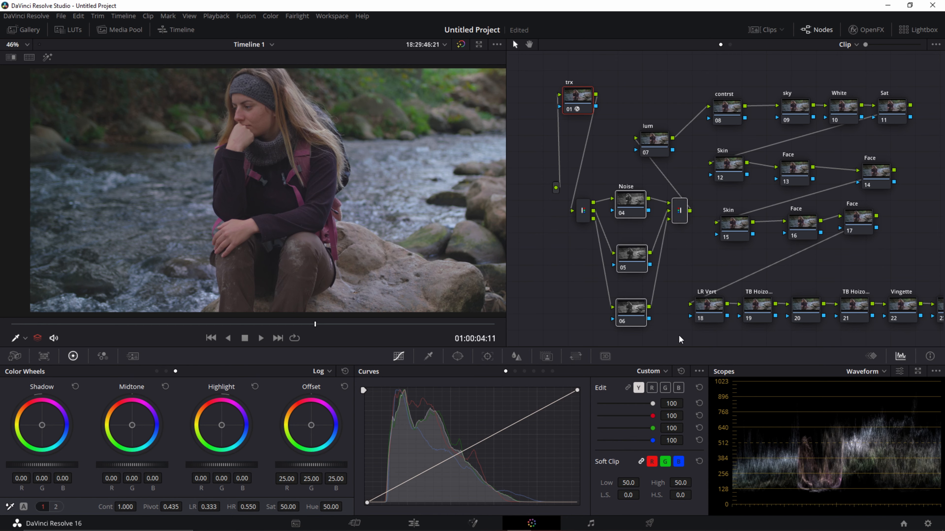
drag(637, 218, 640, 225)
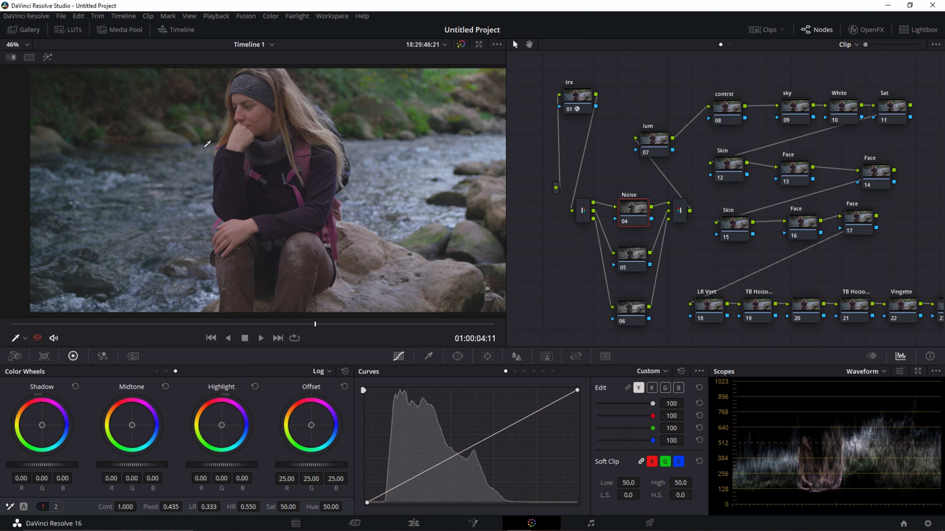
drag(628, 208, 629, 188)
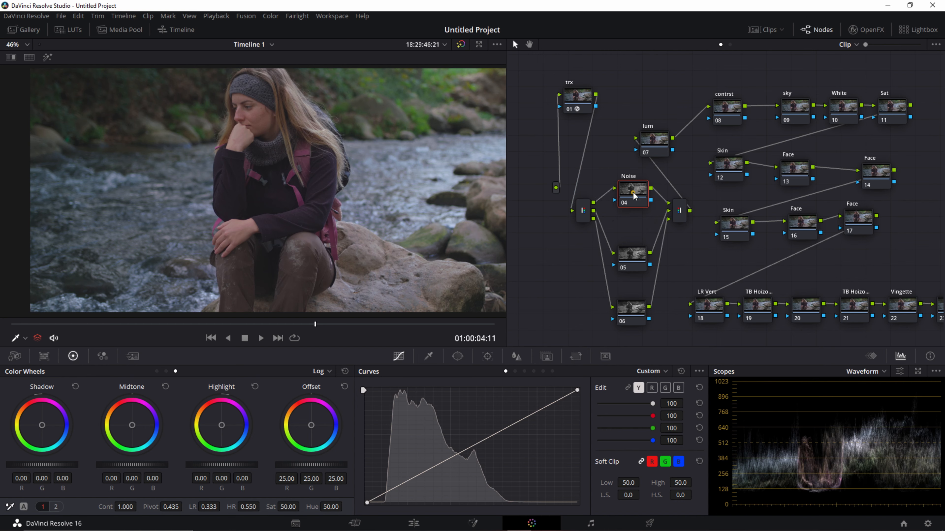
drag(629, 254, 629, 234)
drag(635, 319, 638, 289)
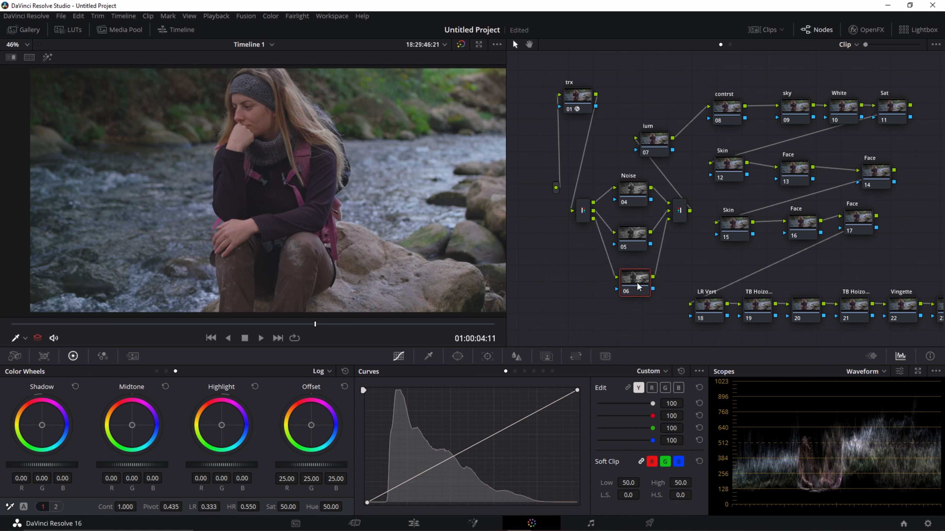
Step: Isolate node 05's channel with the Highlight view and examine the woman's face up close
click(632, 190)
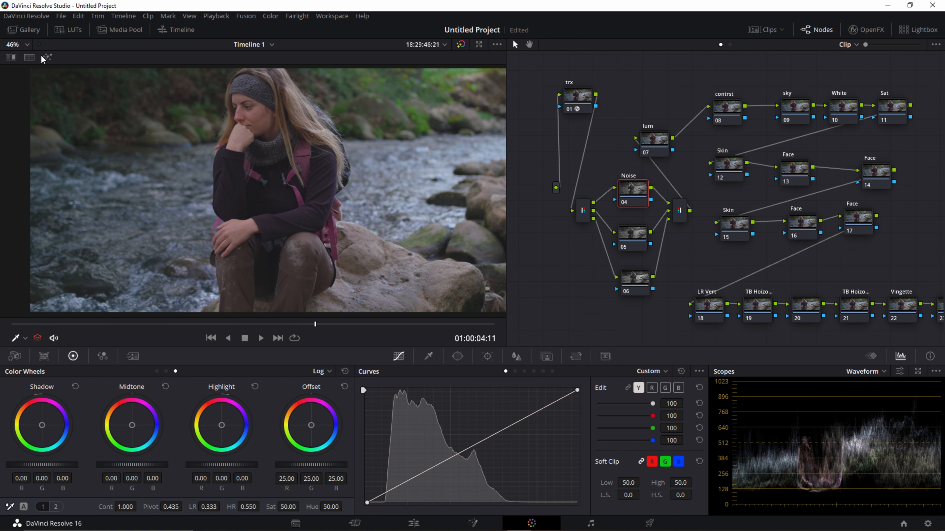
click(631, 238)
click(47, 57)
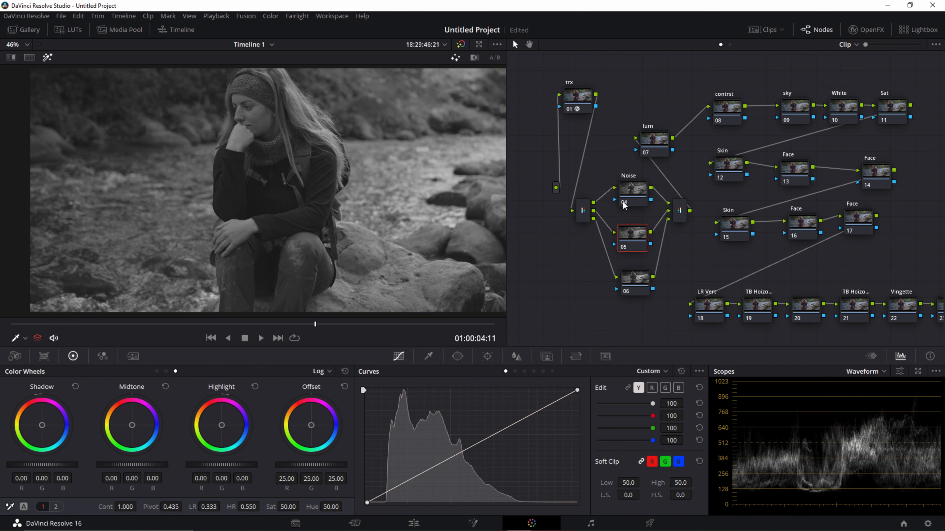
scroll(275, 145, up, 5)
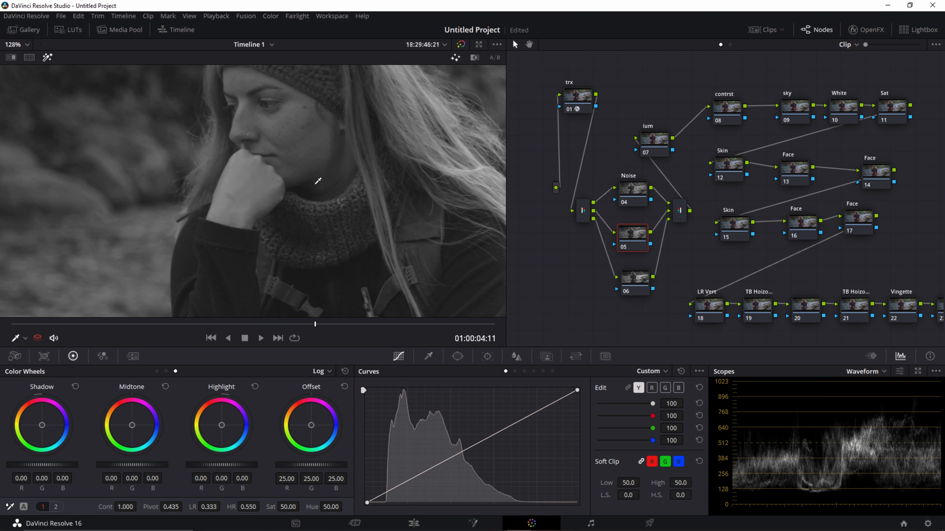
scroll(318, 181, up, 3)
Step: Play back the clip with nodes 04, 05 and 06 isolated in turn to compare the noise in each channel
click(642, 201)
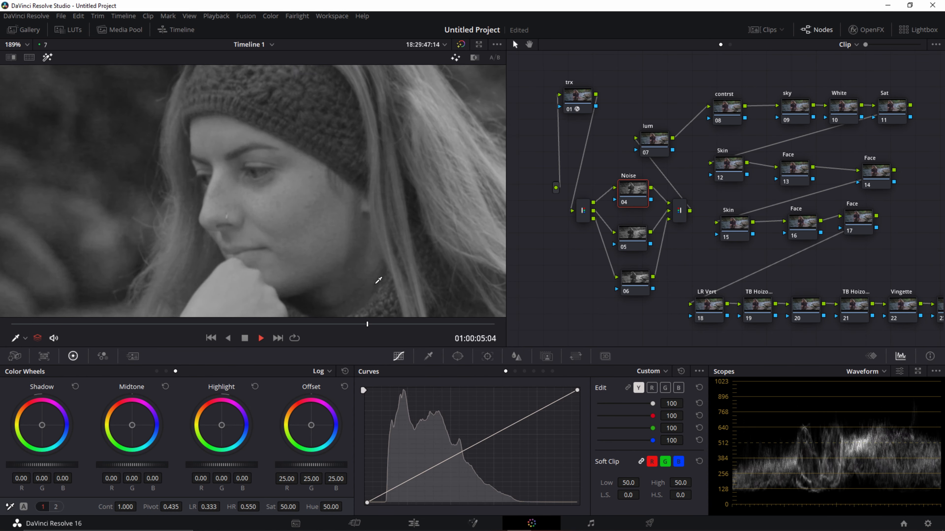
drag(373, 325, 284, 327)
click(636, 242)
click(206, 325)
key(space)
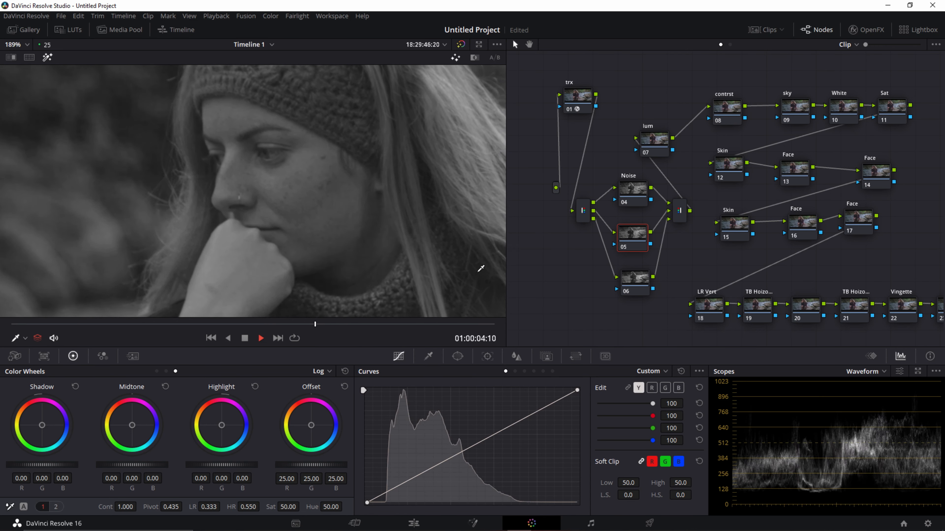
click(639, 288)
click(175, 323)
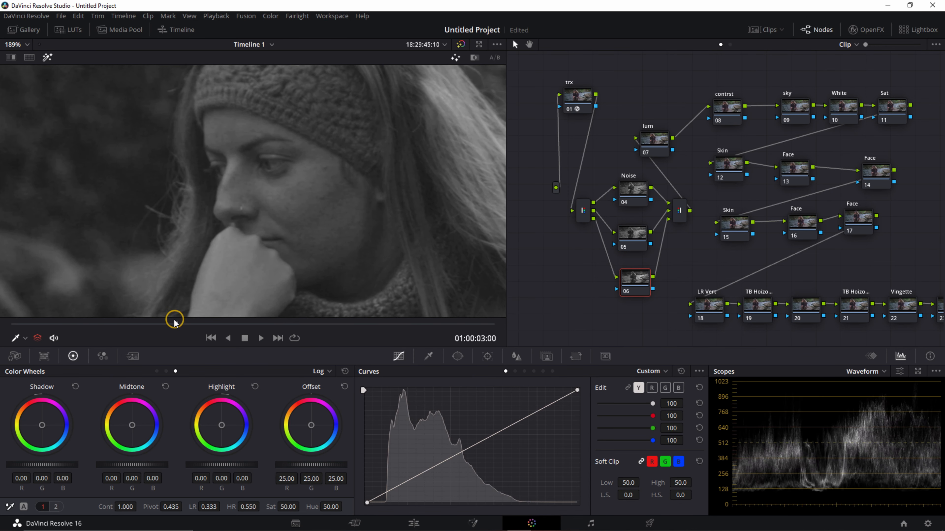
key(space)
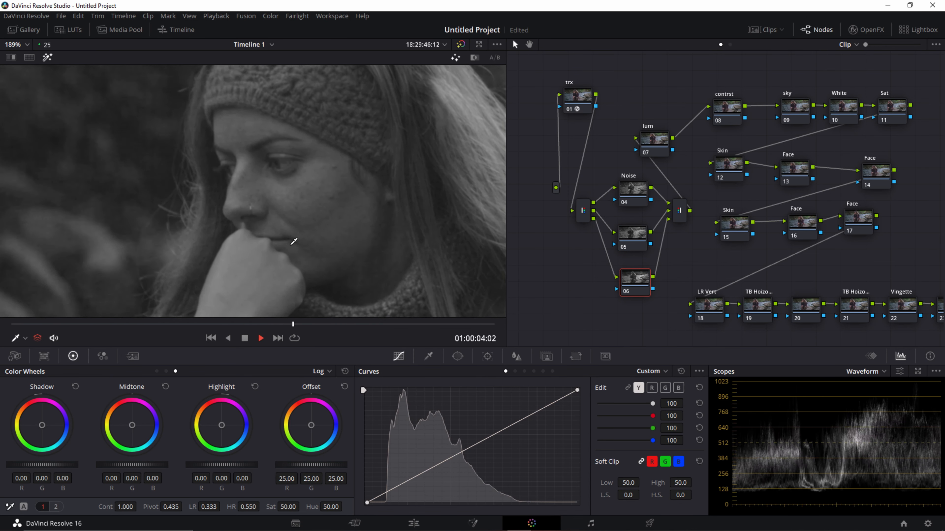
key(space)
Step: Apply spatial noise reduction to node 06 with Enhanced mode, Medium radius, and luma and chroma thresholds of 100
drag(637, 281, 636, 287)
click(620, 188)
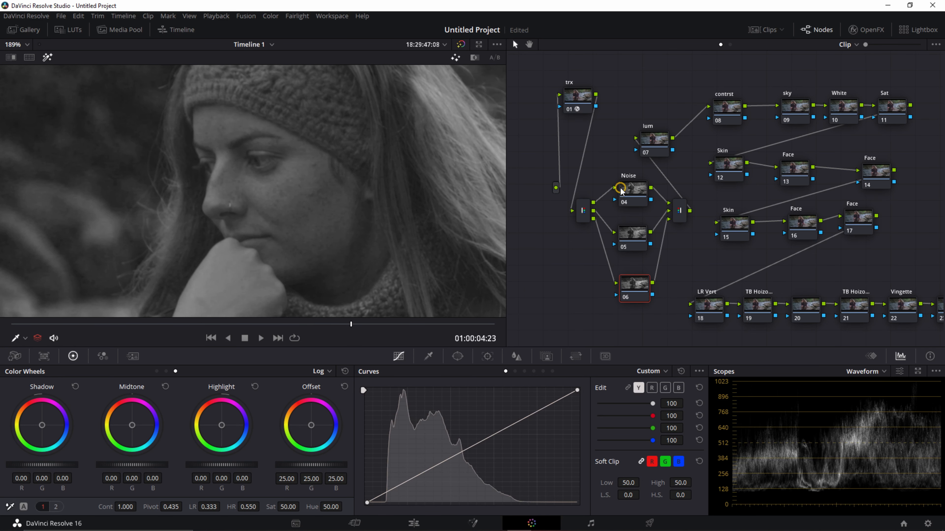
click(132, 357)
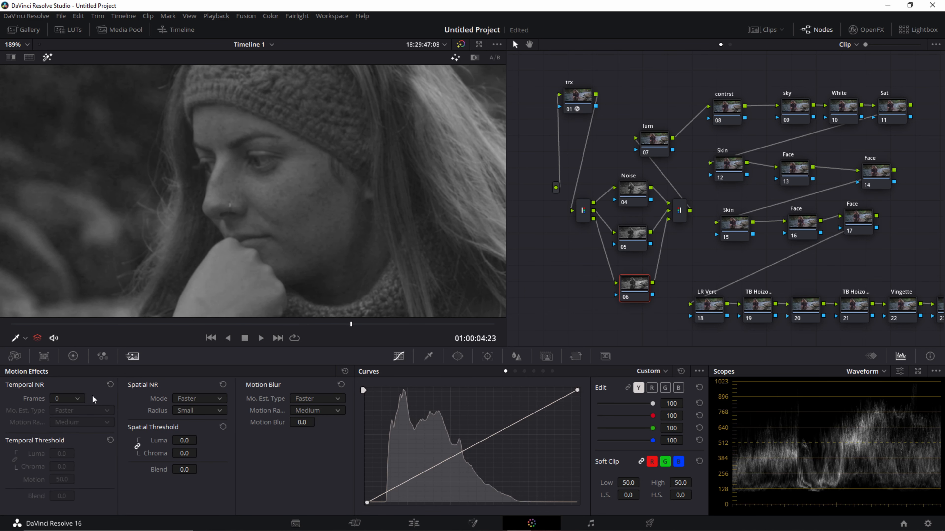
click(202, 400)
click(202, 436)
click(199, 411)
click(197, 443)
mouse_move(184, 440)
mouse_down()
mouse_move(238, 443)
mouse_move(190, 434)
mouse_up()
click(199, 410)
click(202, 435)
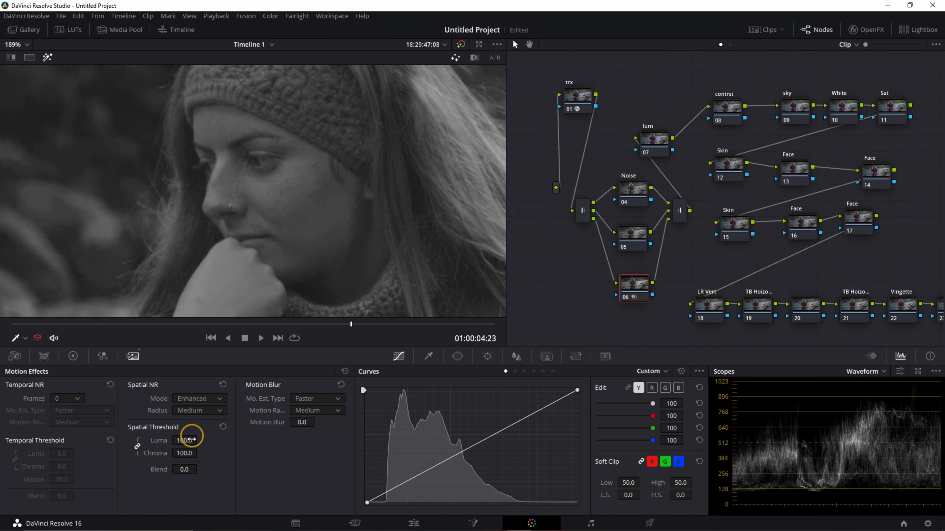
Step: Compare node 06's isolated channel with node 04's, and with node 06 disabled and enabled, near 01:00:03:17
click(631, 192)
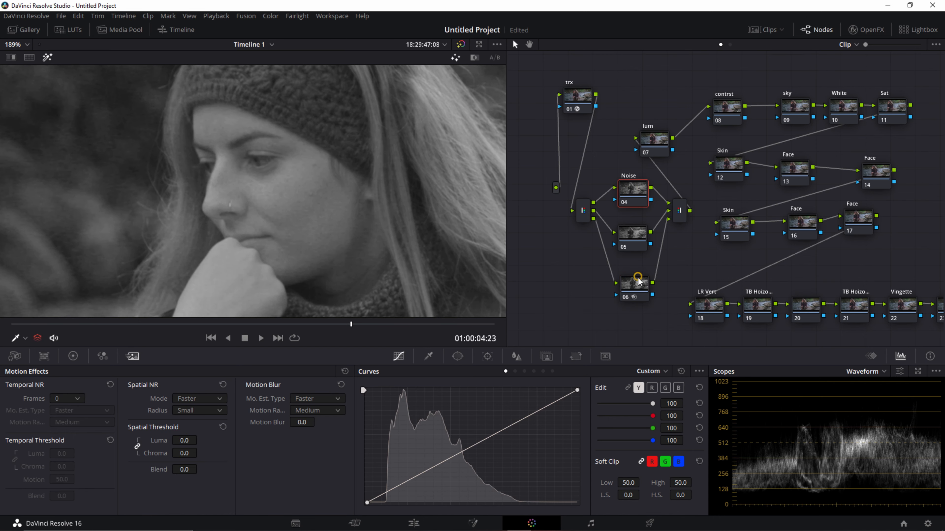
click(633, 285)
key(ctrl+d)
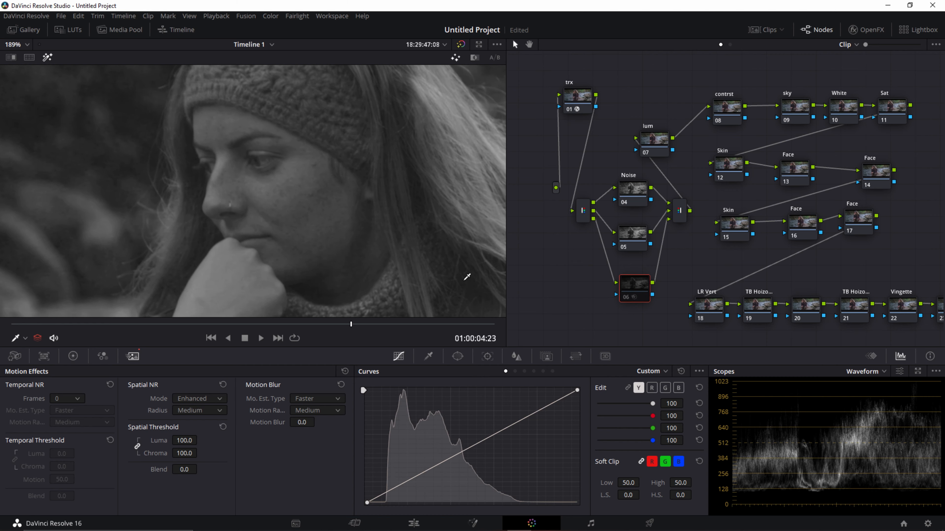
drag(325, 325, 265, 324)
scroll(164, 221, up, 6)
key(ctrl+d)
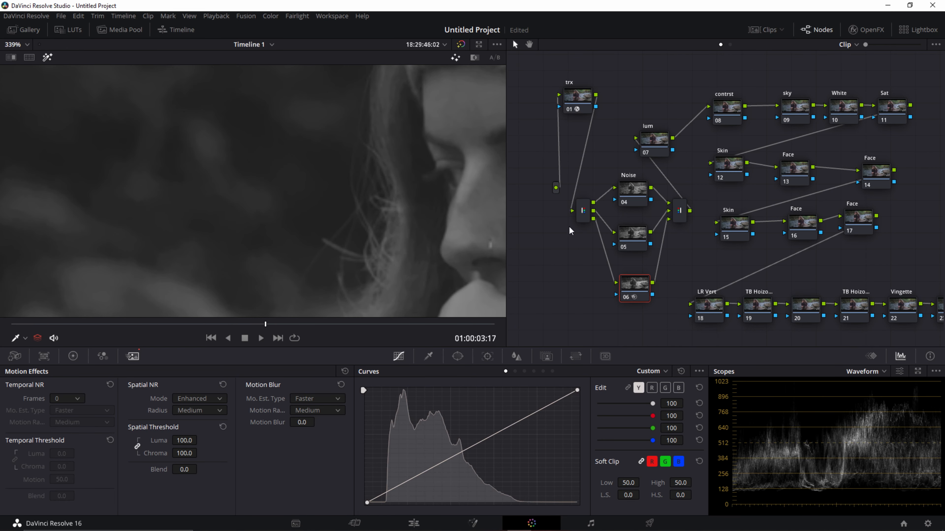
Step: Return to the full-color image and compare the face and background with node 06 disabled and enabled
click(47, 57)
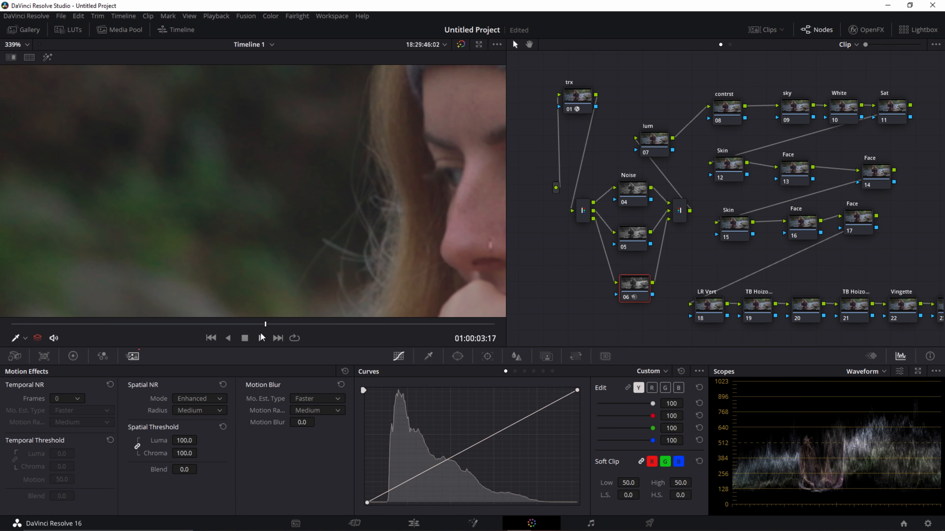
mouse_move(238, 324)
mouse_down()
mouse_move(164, 323)
mouse_move(257, 327)
mouse_up()
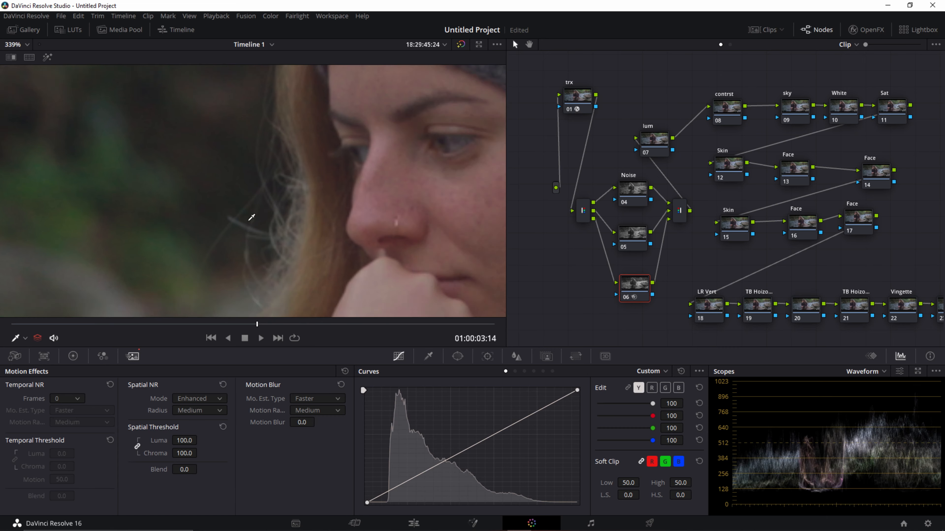
scroll(252, 217, down, 2)
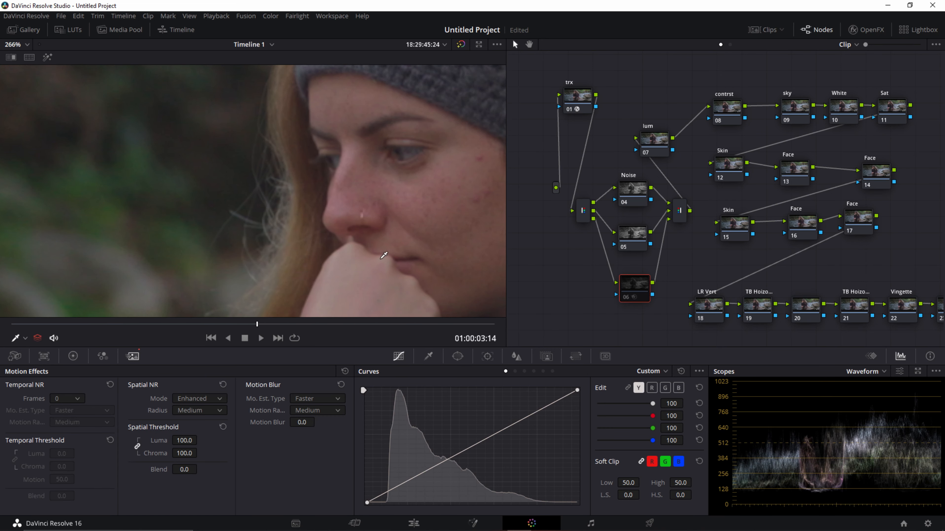
drag(400, 260, 344, 241)
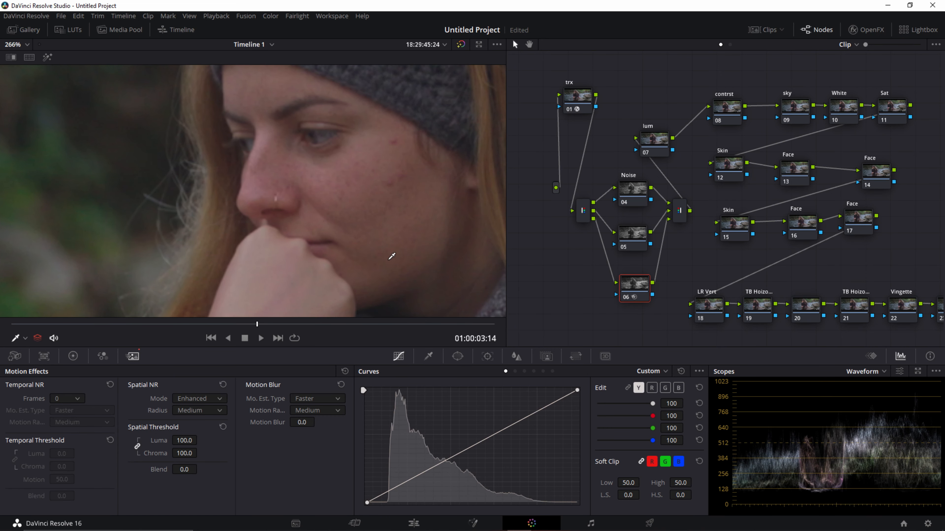
drag(168, 216, 346, 225)
key(ctrl+d)
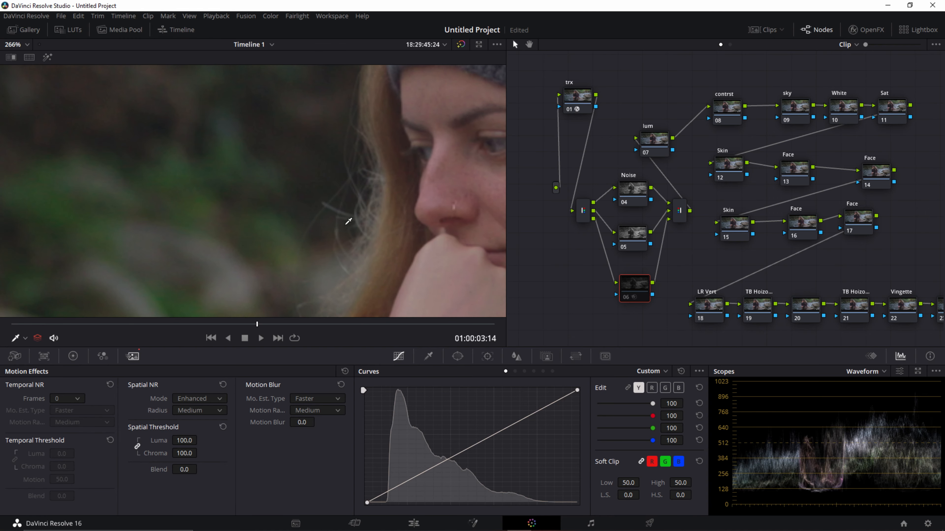
key(ctrl+d)
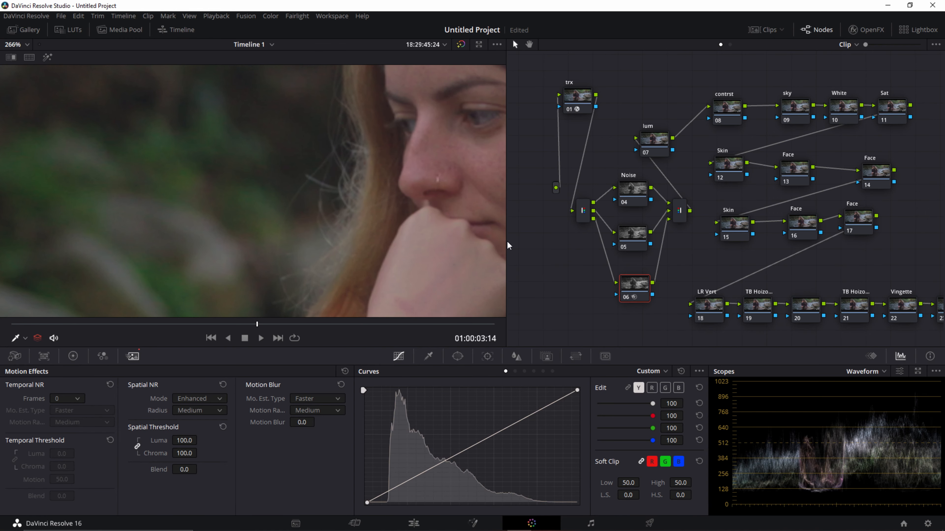
Step: Check node 06's isolated channel once more, and inspect the hand, knitted collar and jacket in full color
click(48, 57)
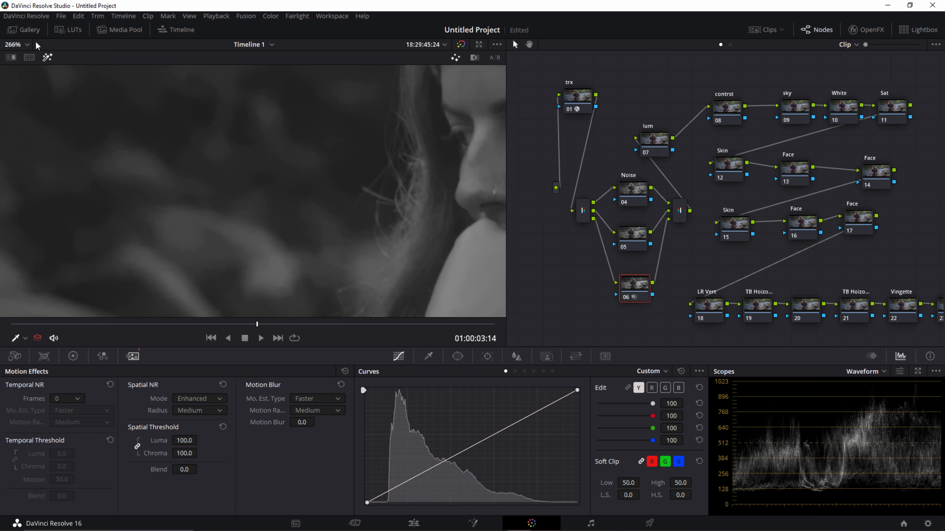
click(47, 58)
drag(271, 196, 149, 108)
drag(268, 238, 210, 132)
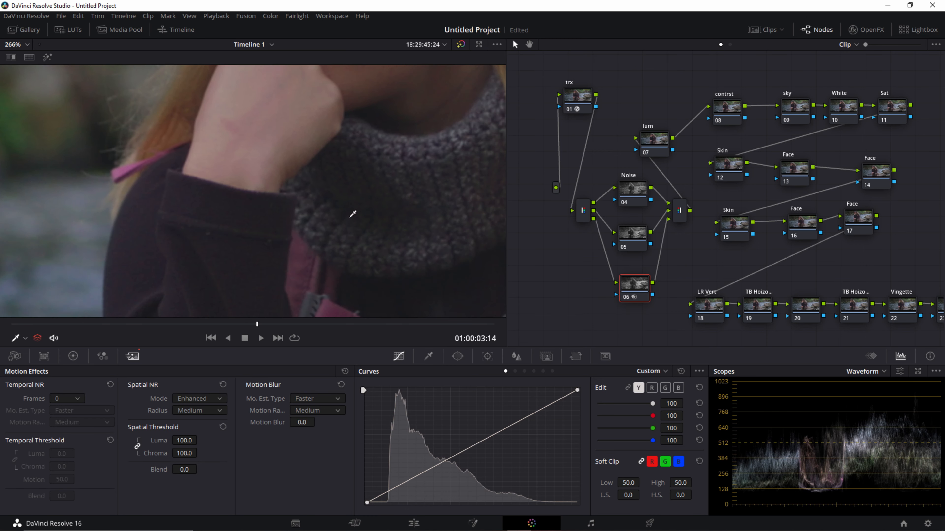
drag(350, 217, 243, 160)
Step: Reposition the lum node above the parallel noise nodes and open its color wheels
drag(646, 136, 652, 124)
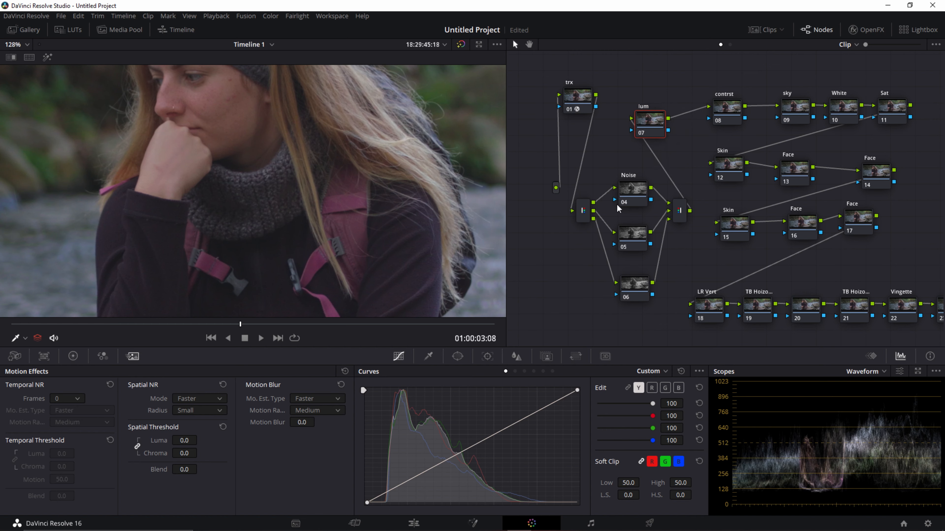
drag(543, 74, 635, 316)
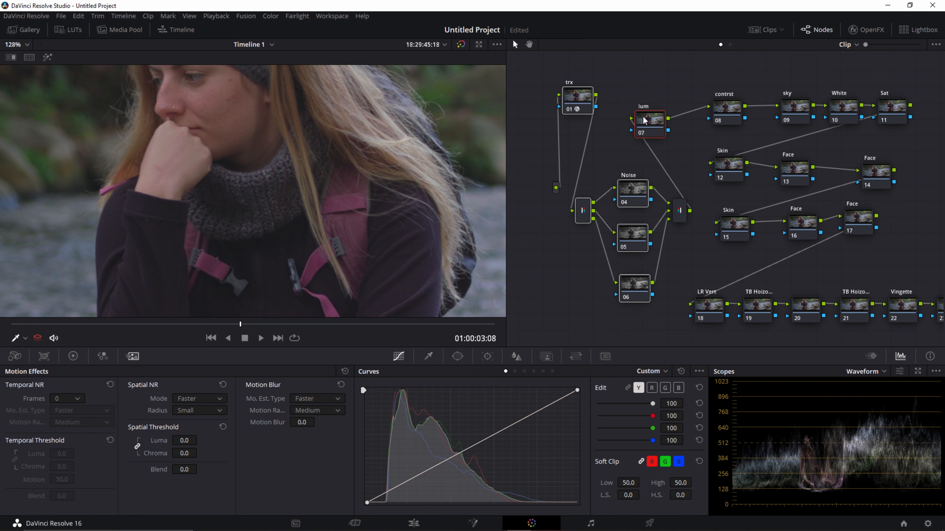
click(652, 122)
drag(653, 123, 658, 122)
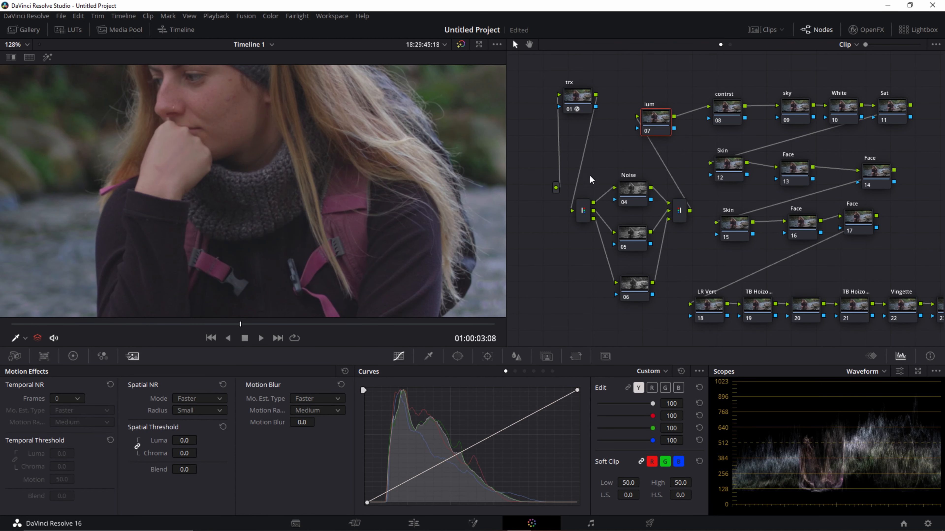
click(73, 356)
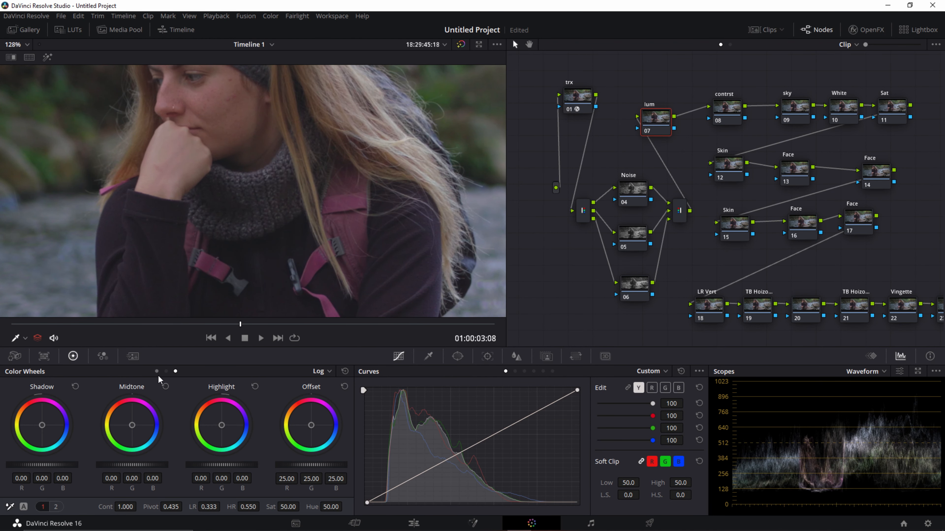
Step: Brighten the lum node's image with the primary wheels: Gain 1.15, Gamma 0.01 and Lift -0.01
click(157, 371)
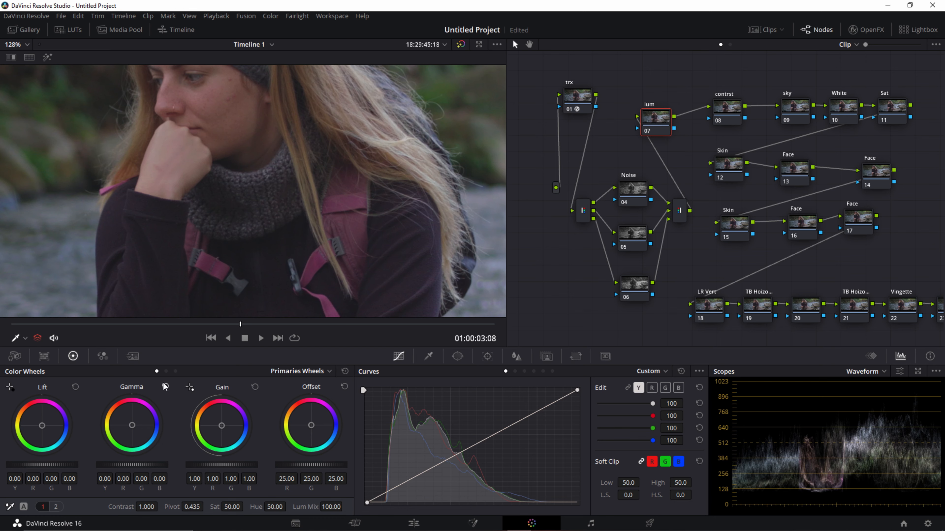
click(176, 371)
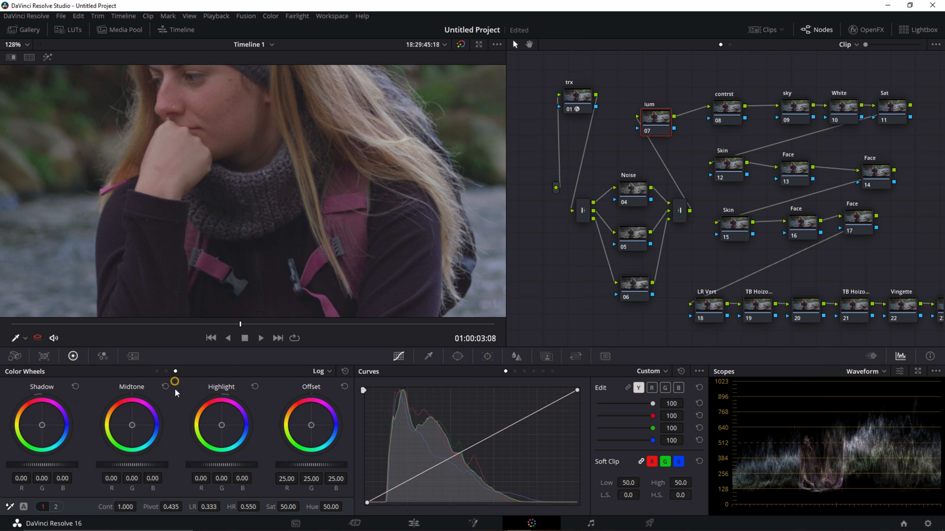
click(157, 371)
scroll(310, 246, down, 5)
scroll(312, 238, down, 1)
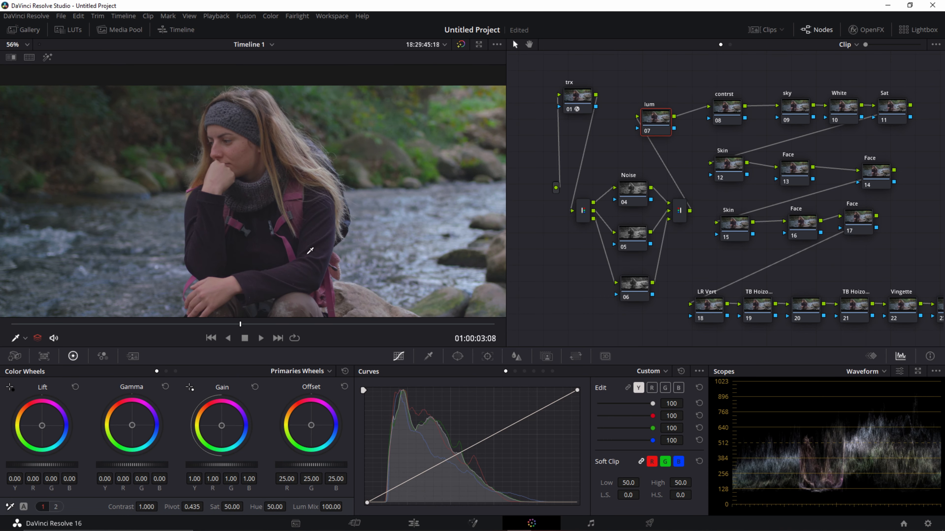
drag(231, 466, 274, 466)
drag(115, 466, 151, 466)
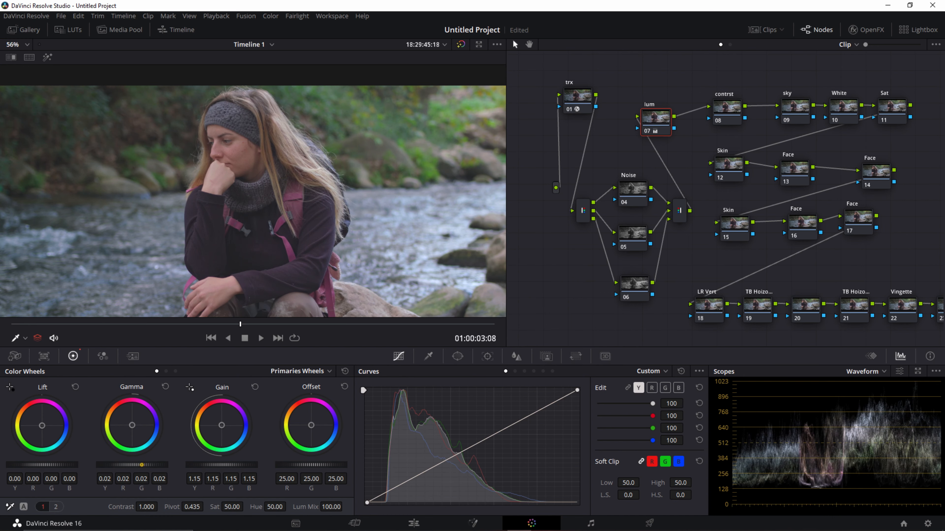
drag(62, 465, 46, 465)
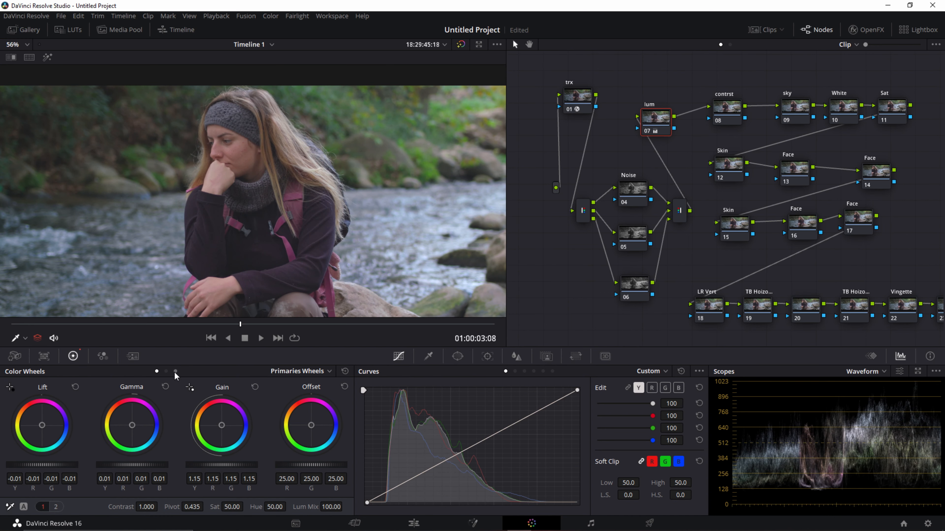
Step: Set the lum node's log Highlight to -0.13 and Offset to 24.75 on all three channels
click(176, 371)
click(249, 468)
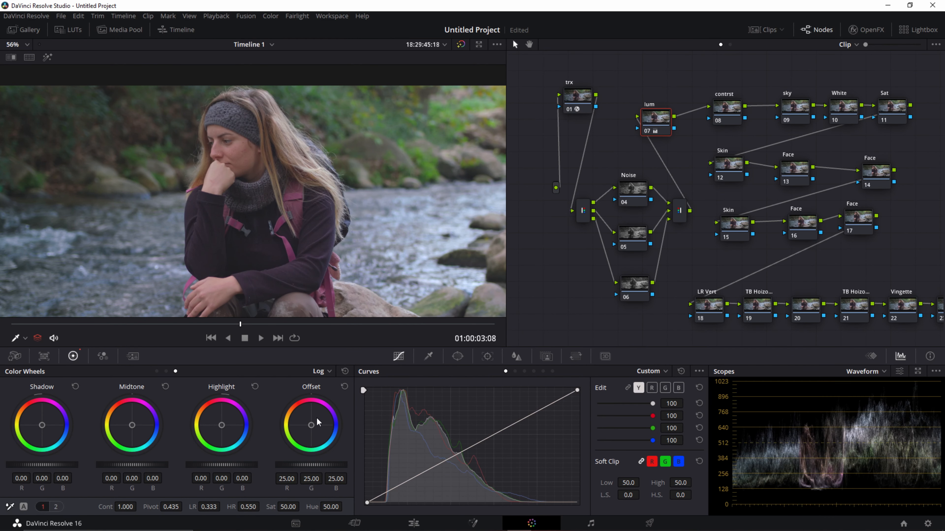
drag(221, 465, 211, 465)
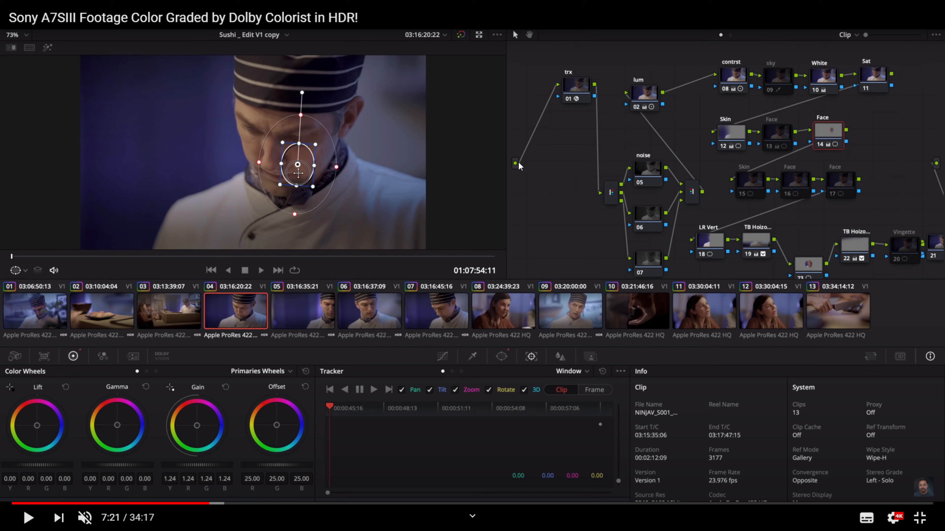
key(alt+Tab)
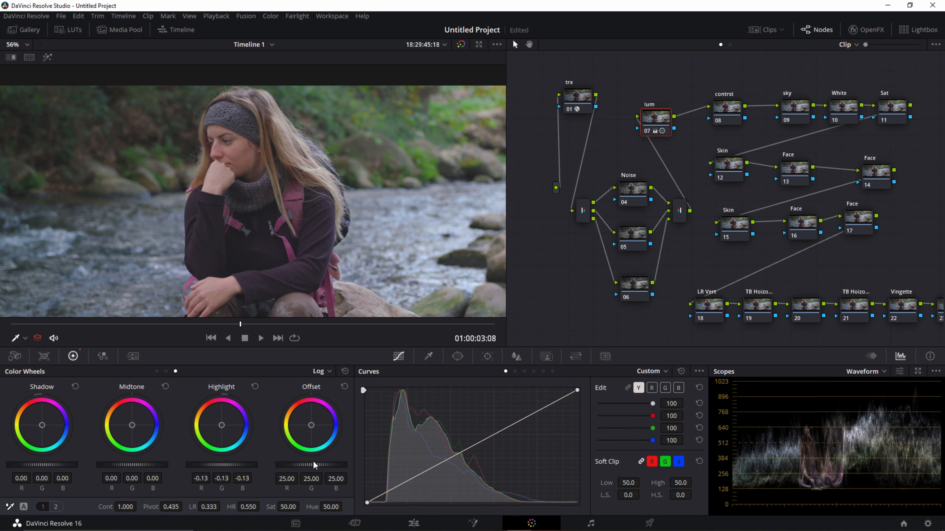
drag(322, 465, 336, 466)
Step: Reposition the lum and contrst nodes slightly so they sit neatly beside each other, leaving contrst selected
click(728, 108)
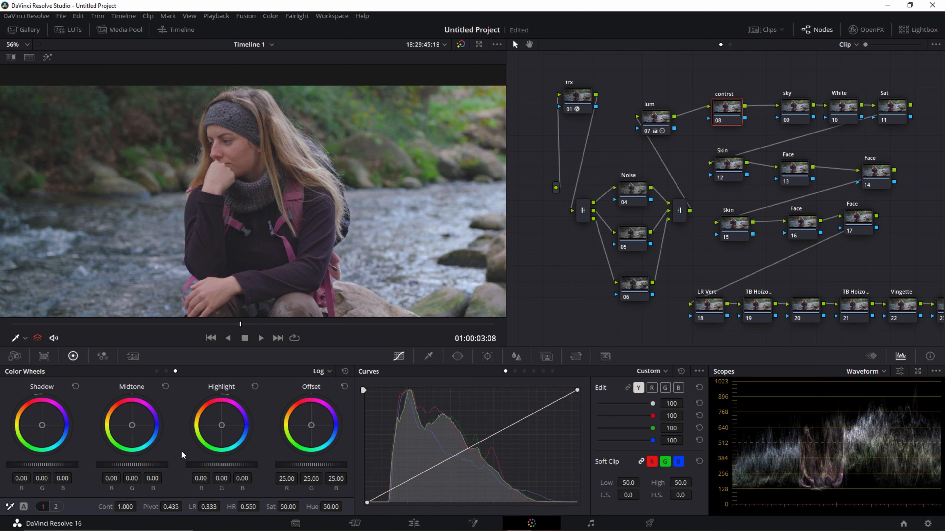
drag(649, 118, 651, 118)
drag(724, 110, 723, 115)
drag(654, 125, 650, 121)
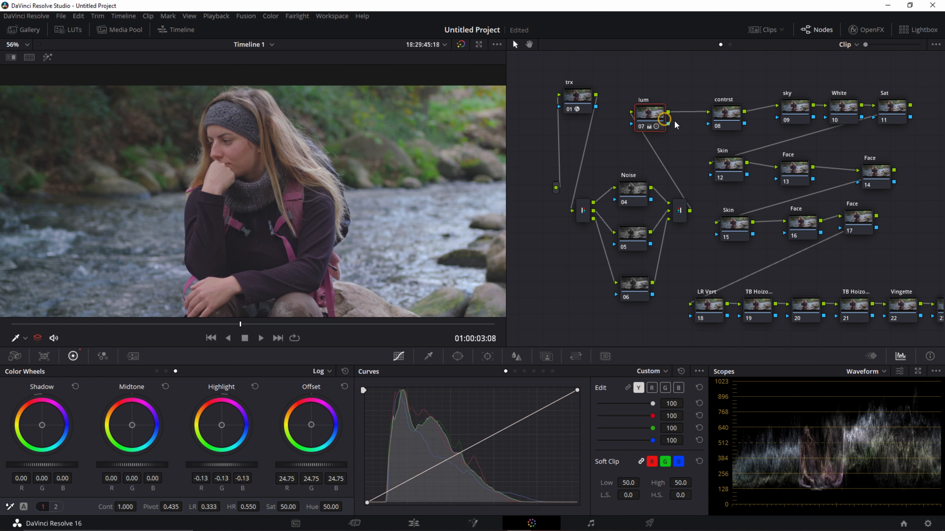
drag(724, 122, 720, 119)
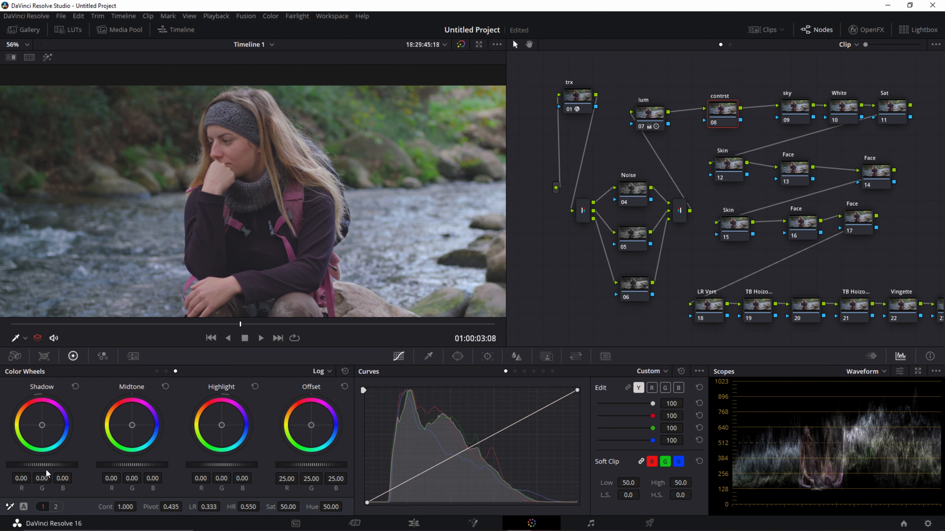
Step: Add contrast on the contrst node with the primary wheels: Lift -0.05, Gamma -0.02 and Gain 1.16
click(157, 371)
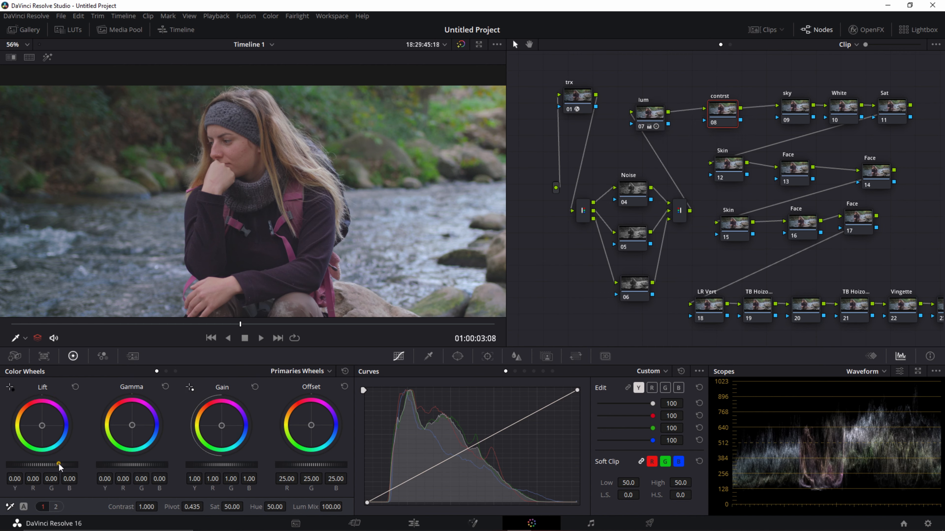
mouse_move(56, 462)
mouse_down()
mouse_move(8, 463)
mouse_move(92, 463)
mouse_move(7, 462)
mouse_move(50, 463)
mouse_move(42, 465)
mouse_up()
click(76, 387)
drag(244, 464, 259, 464)
drag(137, 464, 133, 464)
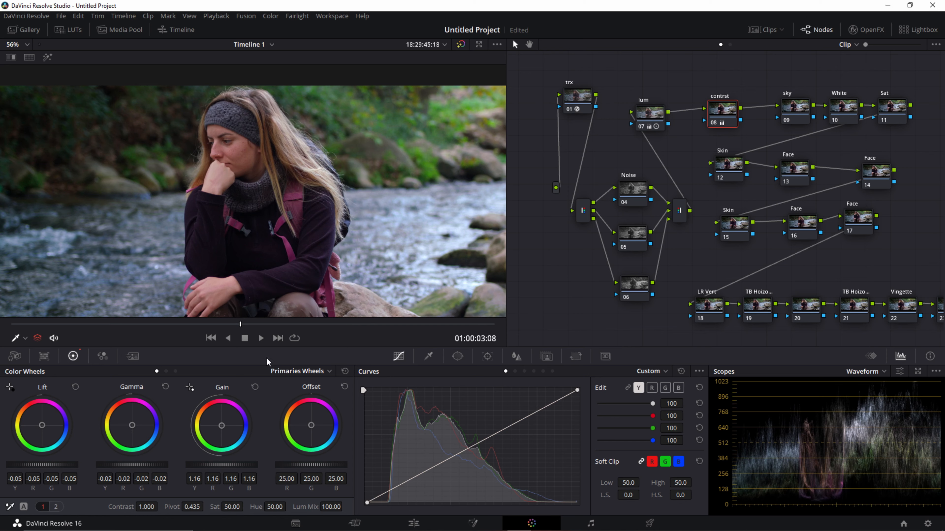
Step: Compare the image with the whole grade bypassed and enabled
key(alt+d)
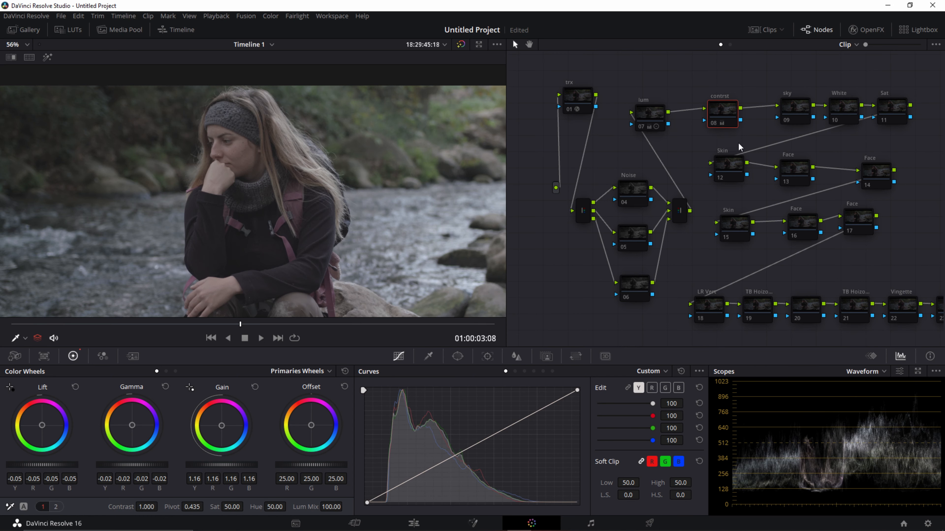
key(alt+d)
key(alt+d)
key(alt+d)
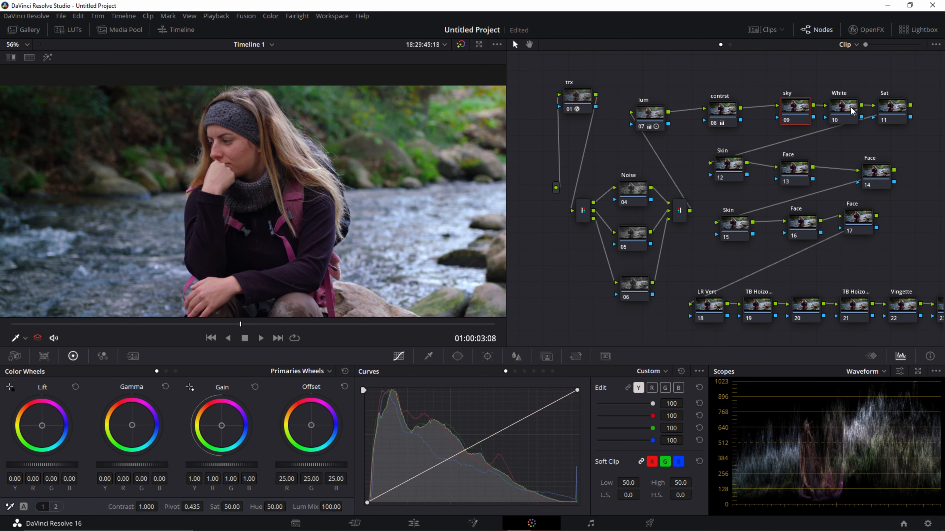
Step: Reposition the sky and White nodes slightly higher beside contrst, and switch the scope to Vectorscope
click(845, 109)
drag(794, 110, 783, 106)
drag(846, 109, 837, 101)
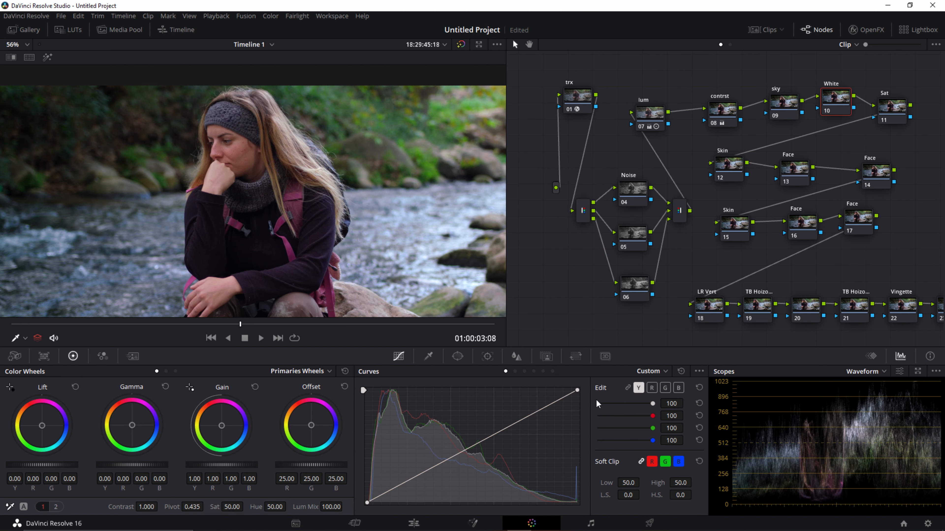
click(882, 373)
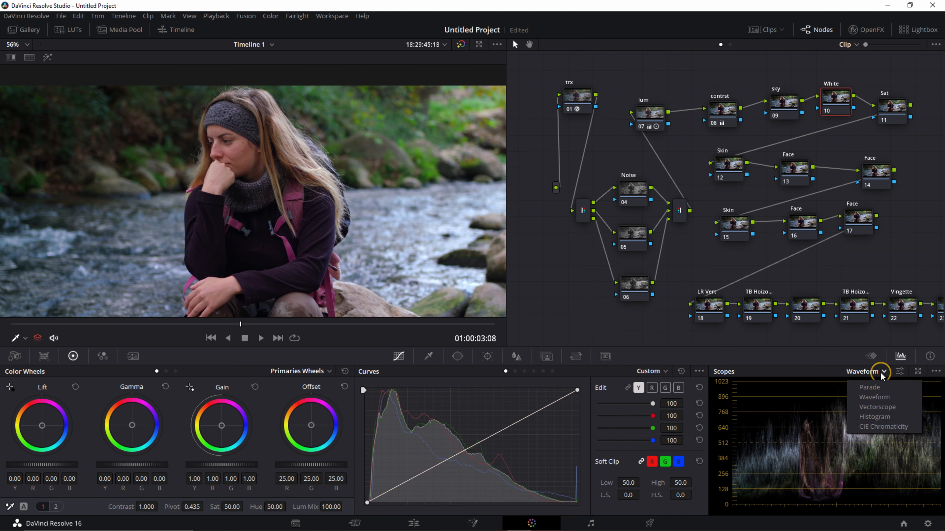
click(880, 409)
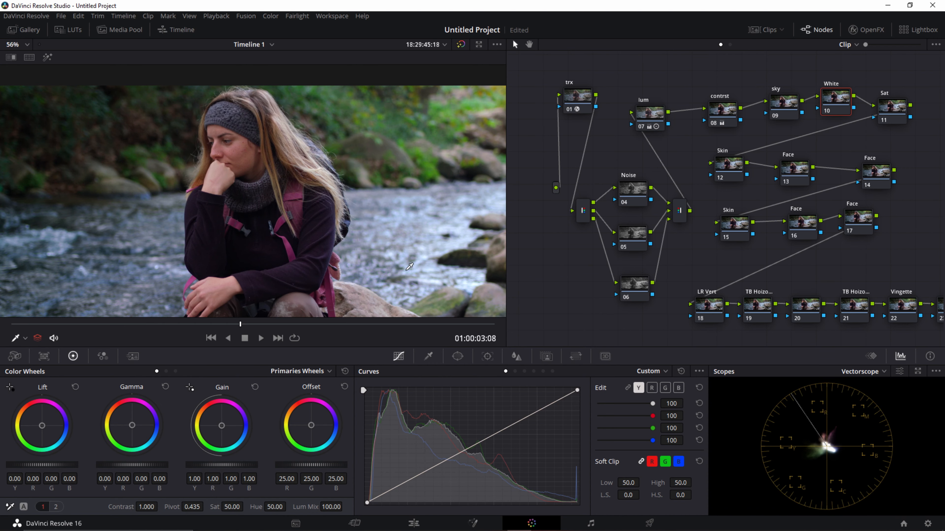
Step: Try a white-balance shift on the White node with Offset R 24.85, G 24.90 and B 24.38, checking the face with the node disabled and enabled
scroll(410, 267, up, 5)
drag(419, 182, 386, 258)
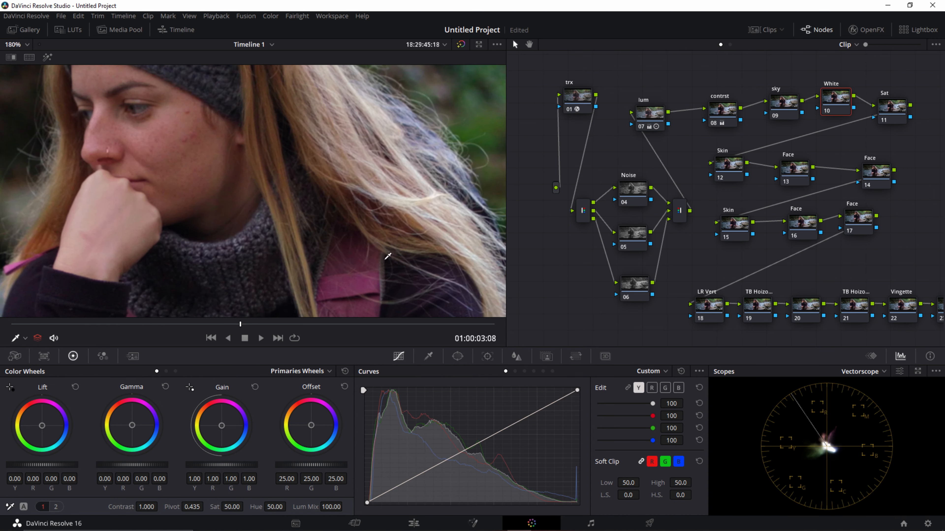
drag(352, 186, 338, 264)
drag(282, 222, 421, 156)
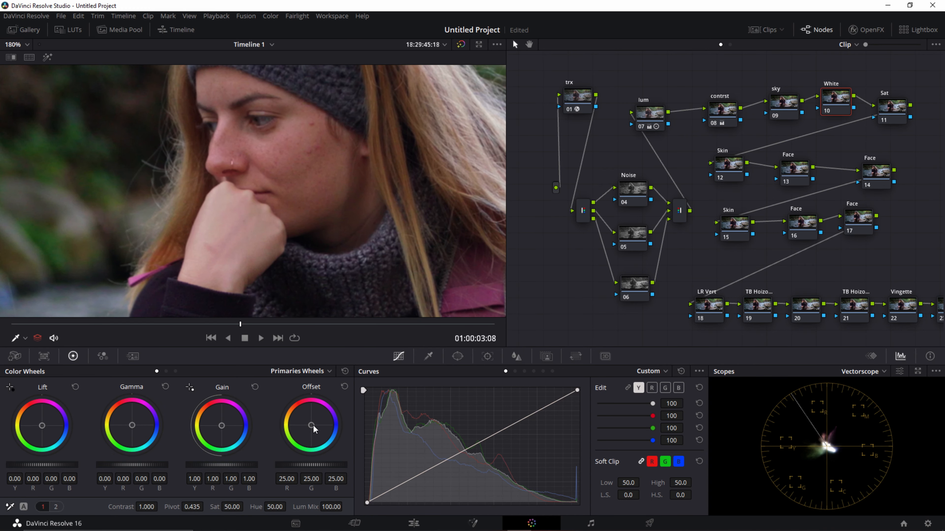
drag(312, 426, 310, 425)
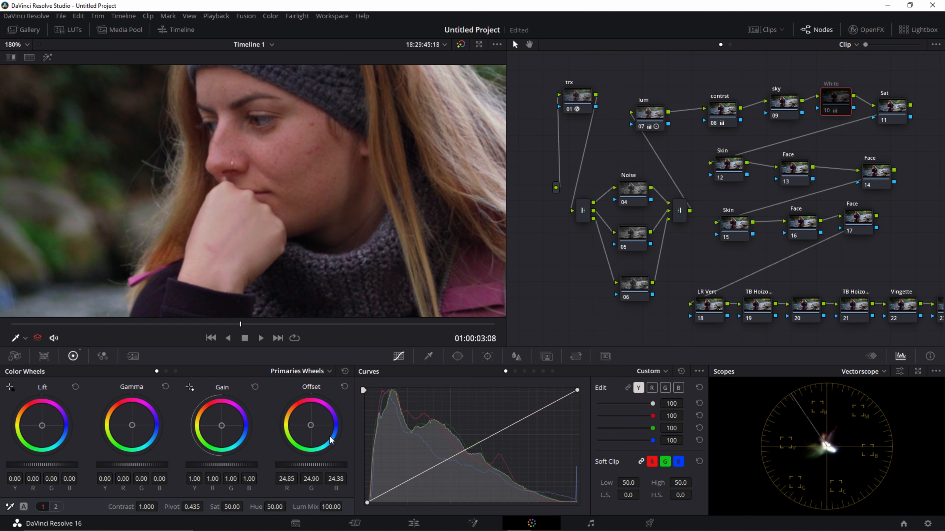
scroll(412, 204, down, 5)
scroll(412, 204, up, 4)
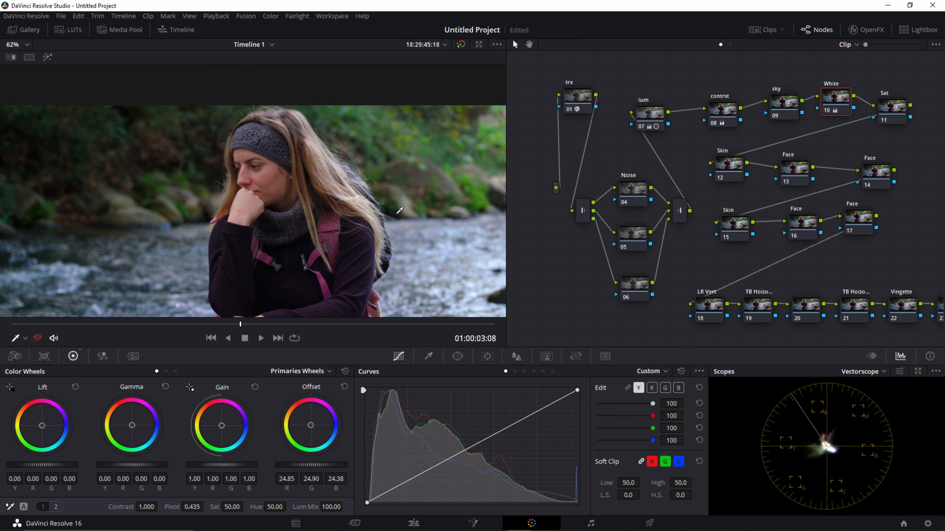
Step: Try a circular window on the White node over the woman's head at Pan 48.77 and Tilt 53.64, and reset the node's grade
click(458, 357)
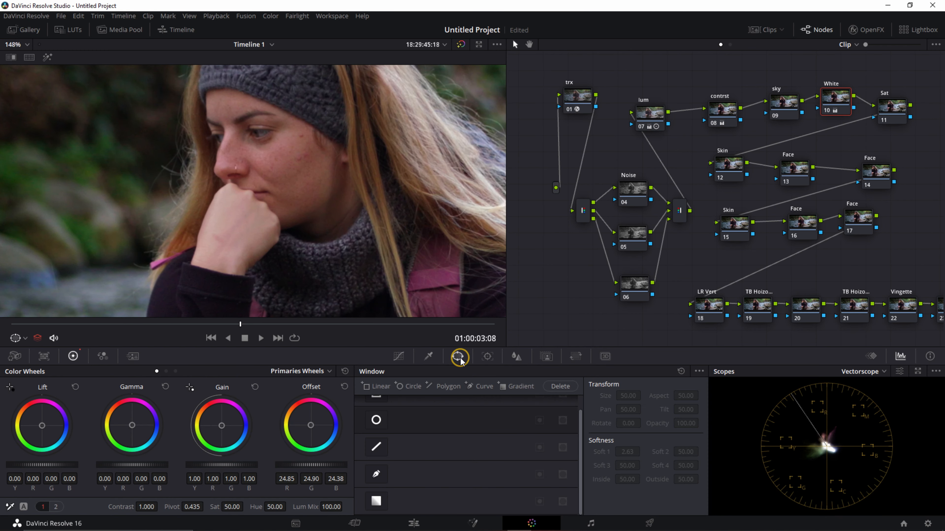
click(378, 422)
scroll(327, 240, down, 5)
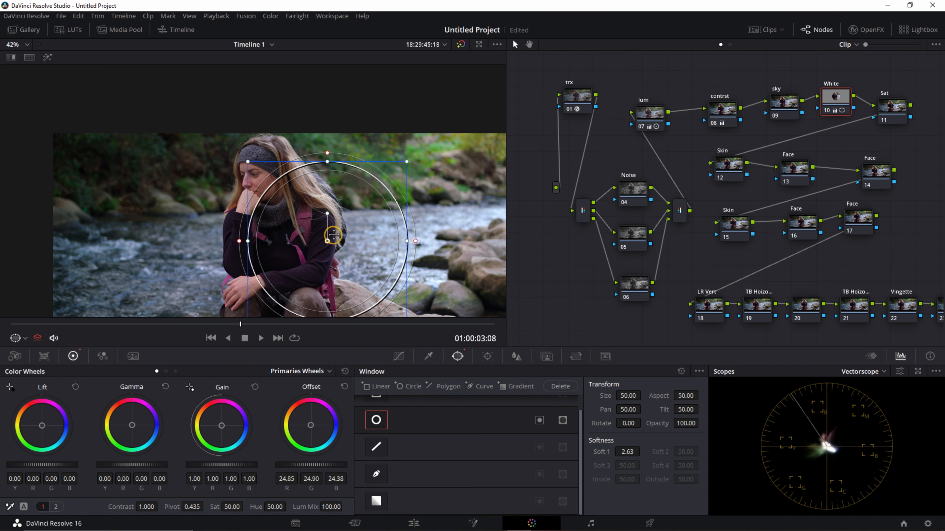
drag(330, 237, 336, 234)
scroll(346, 227, up, 3)
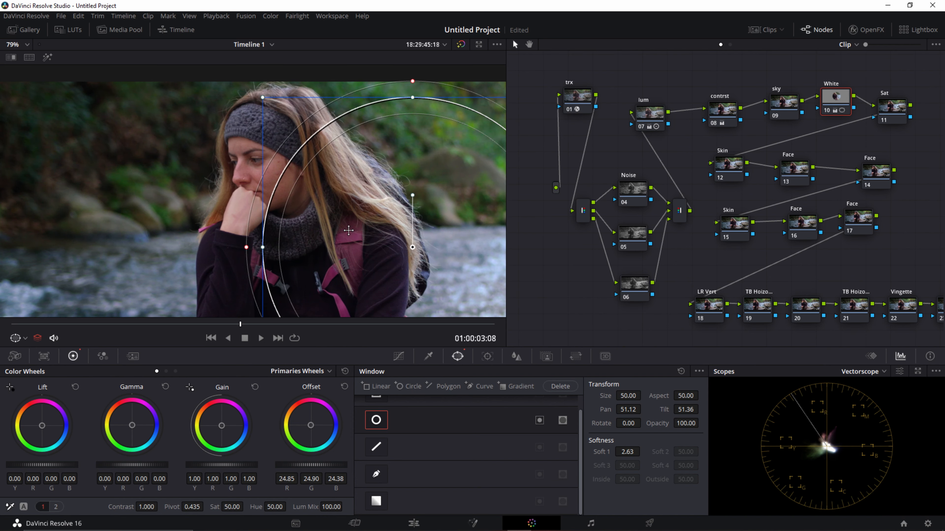
scroll(353, 223, down, 3)
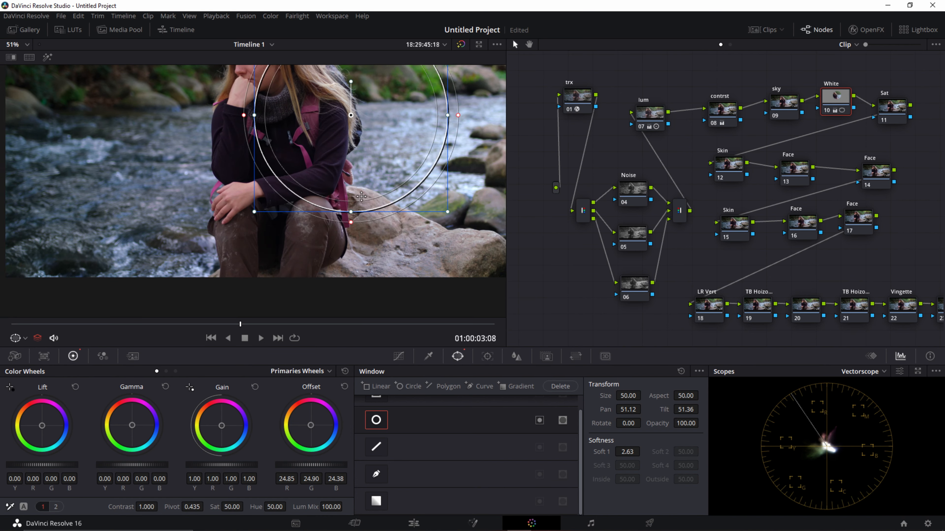
scroll(361, 198, down, 1)
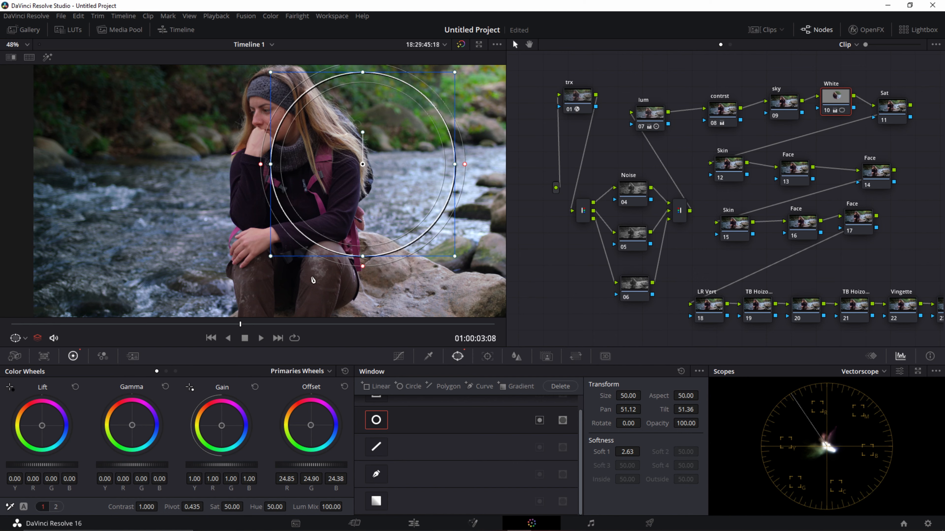
drag(398, 131, 468, 155)
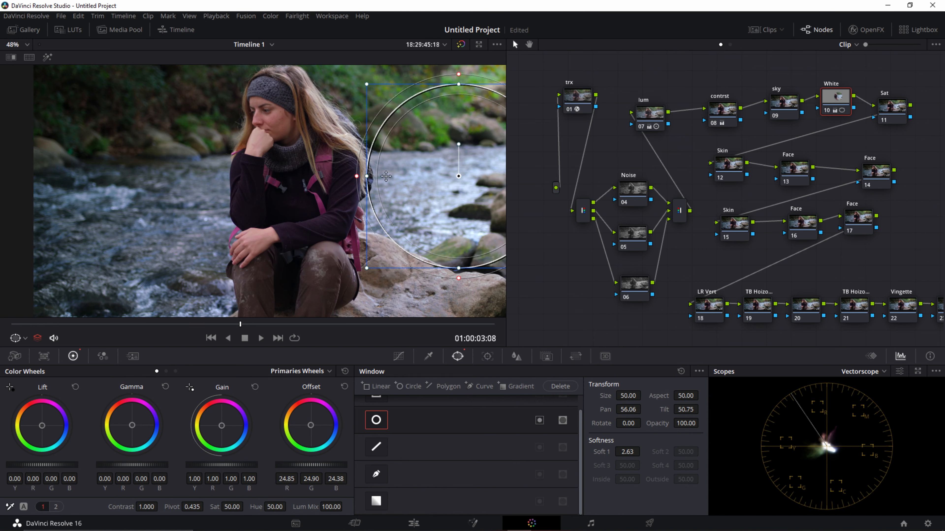
drag(399, 205, 283, 137)
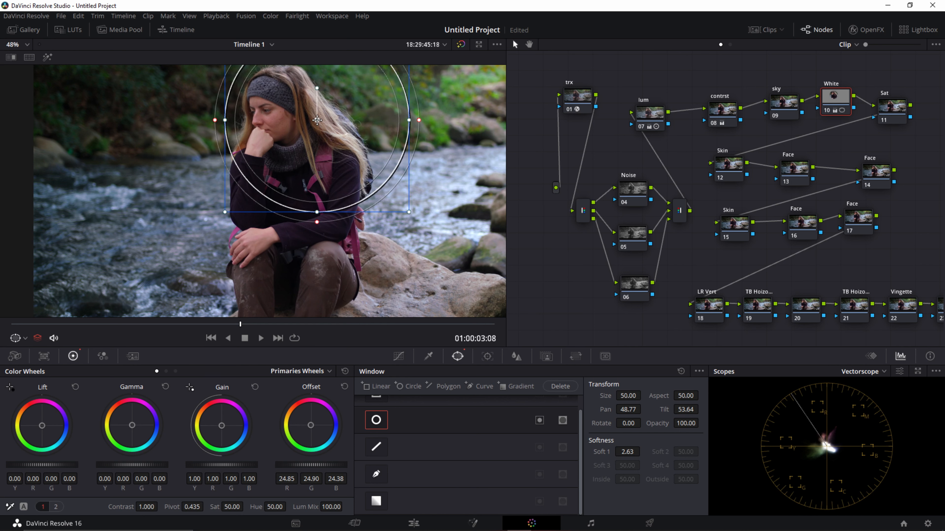
right_click(835, 102)
click(863, 158)
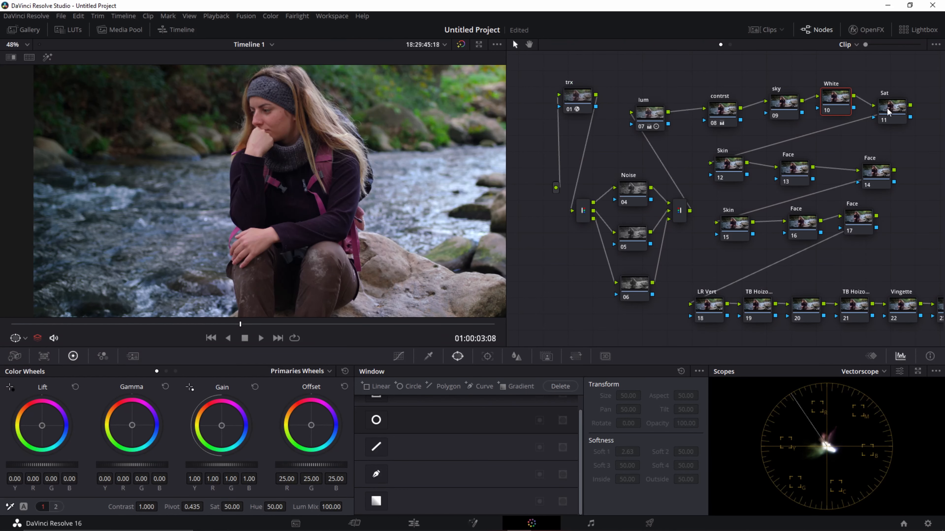
Step: Align the Sat node with the White node and lower its saturation moderately to calm the image's colors
drag(892, 111, 891, 102)
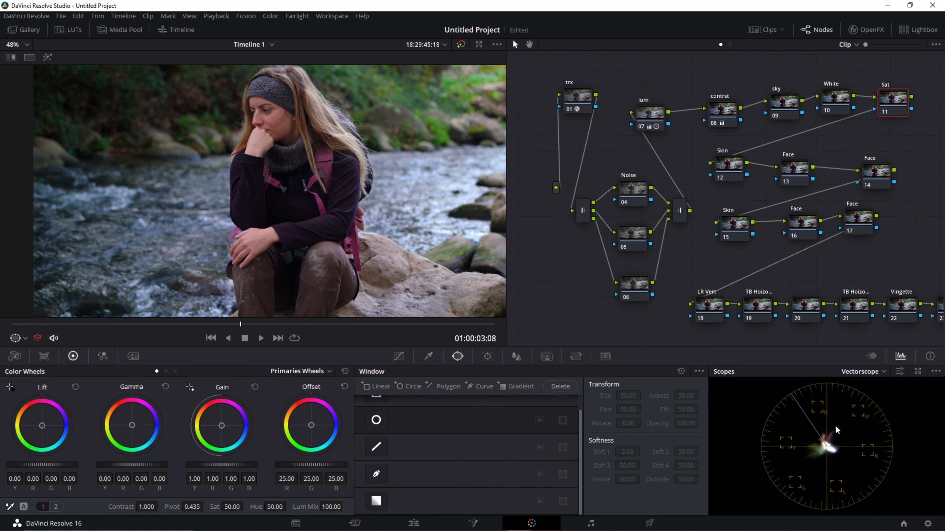
scroll(304, 206, up, 5)
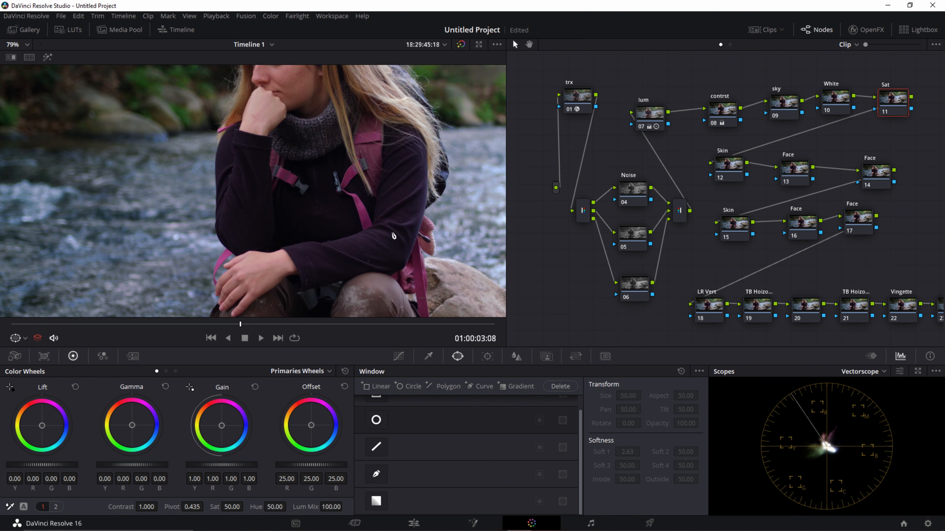
scroll(419, 280, down, 2)
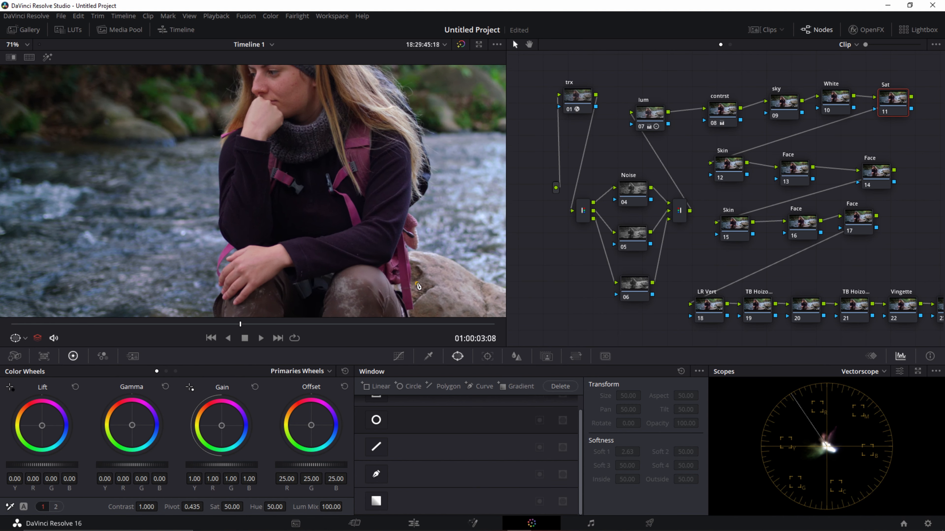
scroll(419, 280, down, 1)
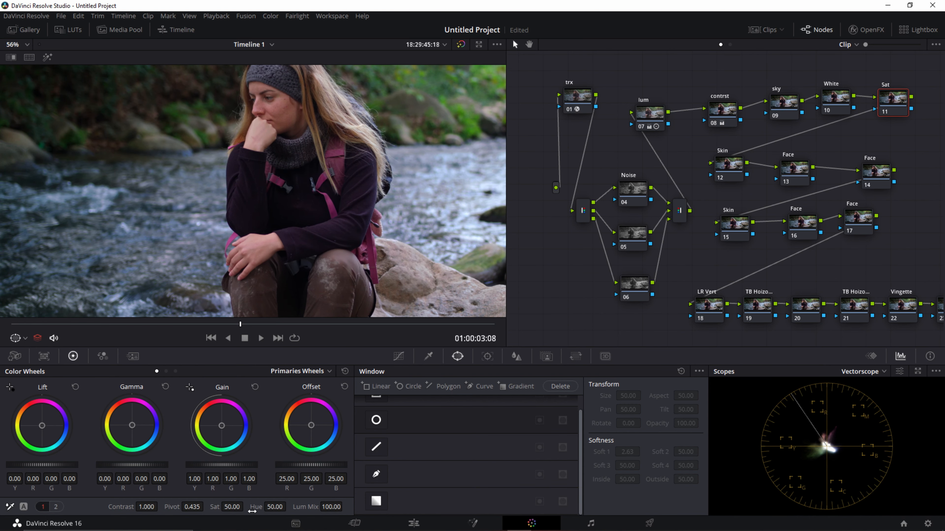
scroll(322, 317, down, 1)
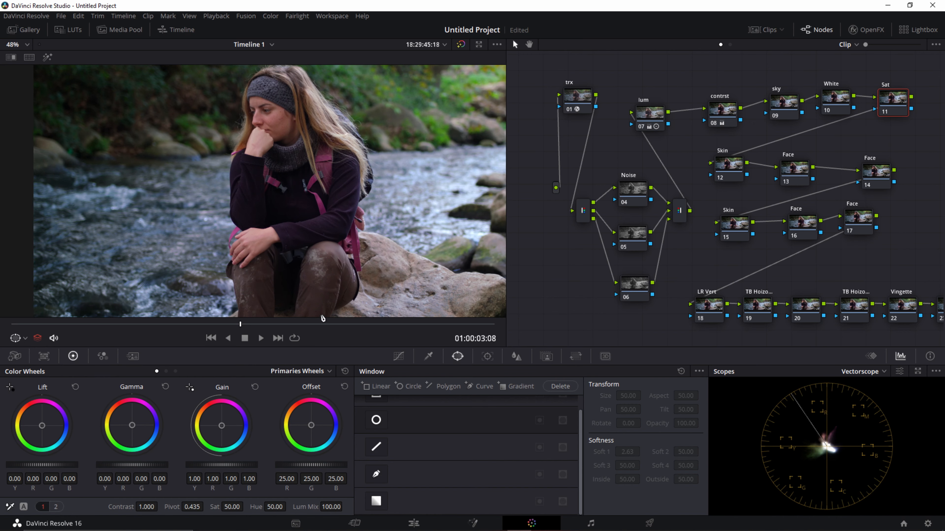
mouse_move(245, 509)
mouse_down()
mouse_move(233, 507)
mouse_move(238, 496)
mouse_up()
Step: Nudge the Sat node, move the first Skin node slightly down beside Face node 13, and inspect the woman's skin
drag(893, 100, 894, 103)
drag(731, 173, 729, 174)
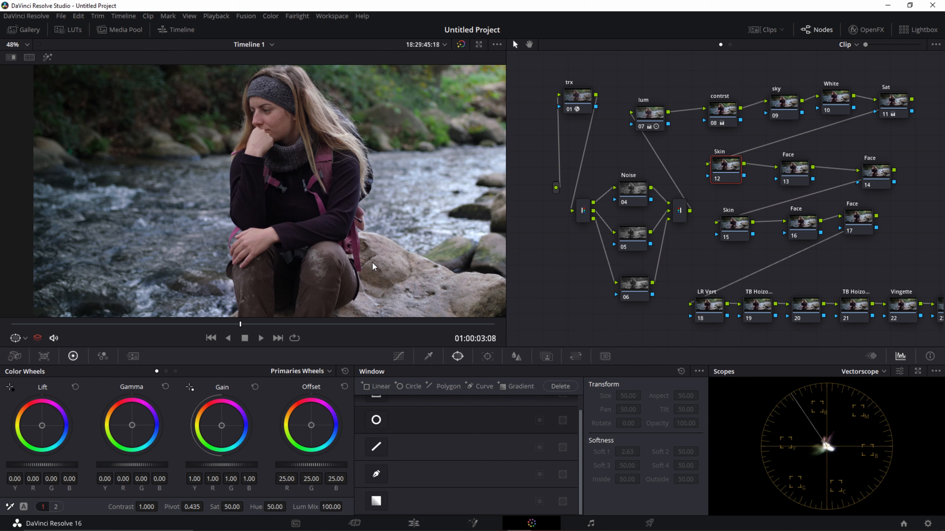
click(727, 174)
scroll(314, 188, up, 3)
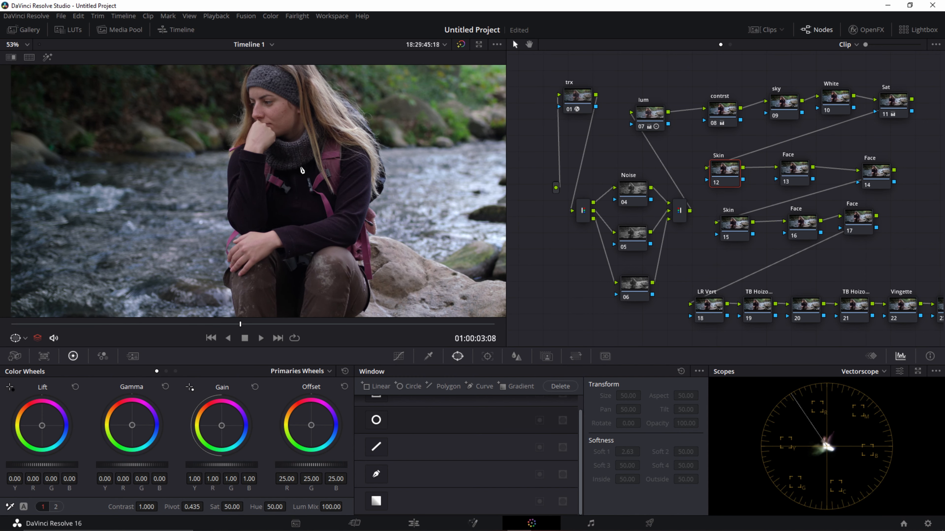
scroll(300, 166, down, 3)
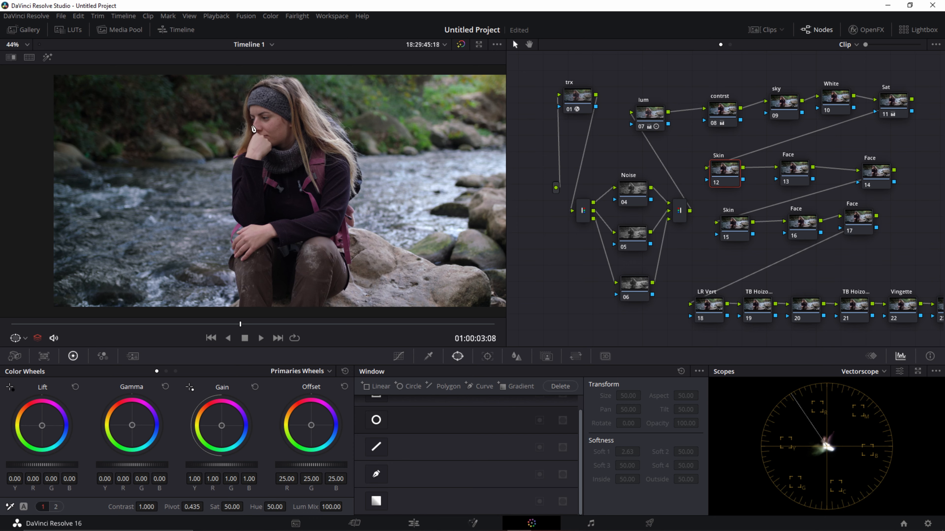